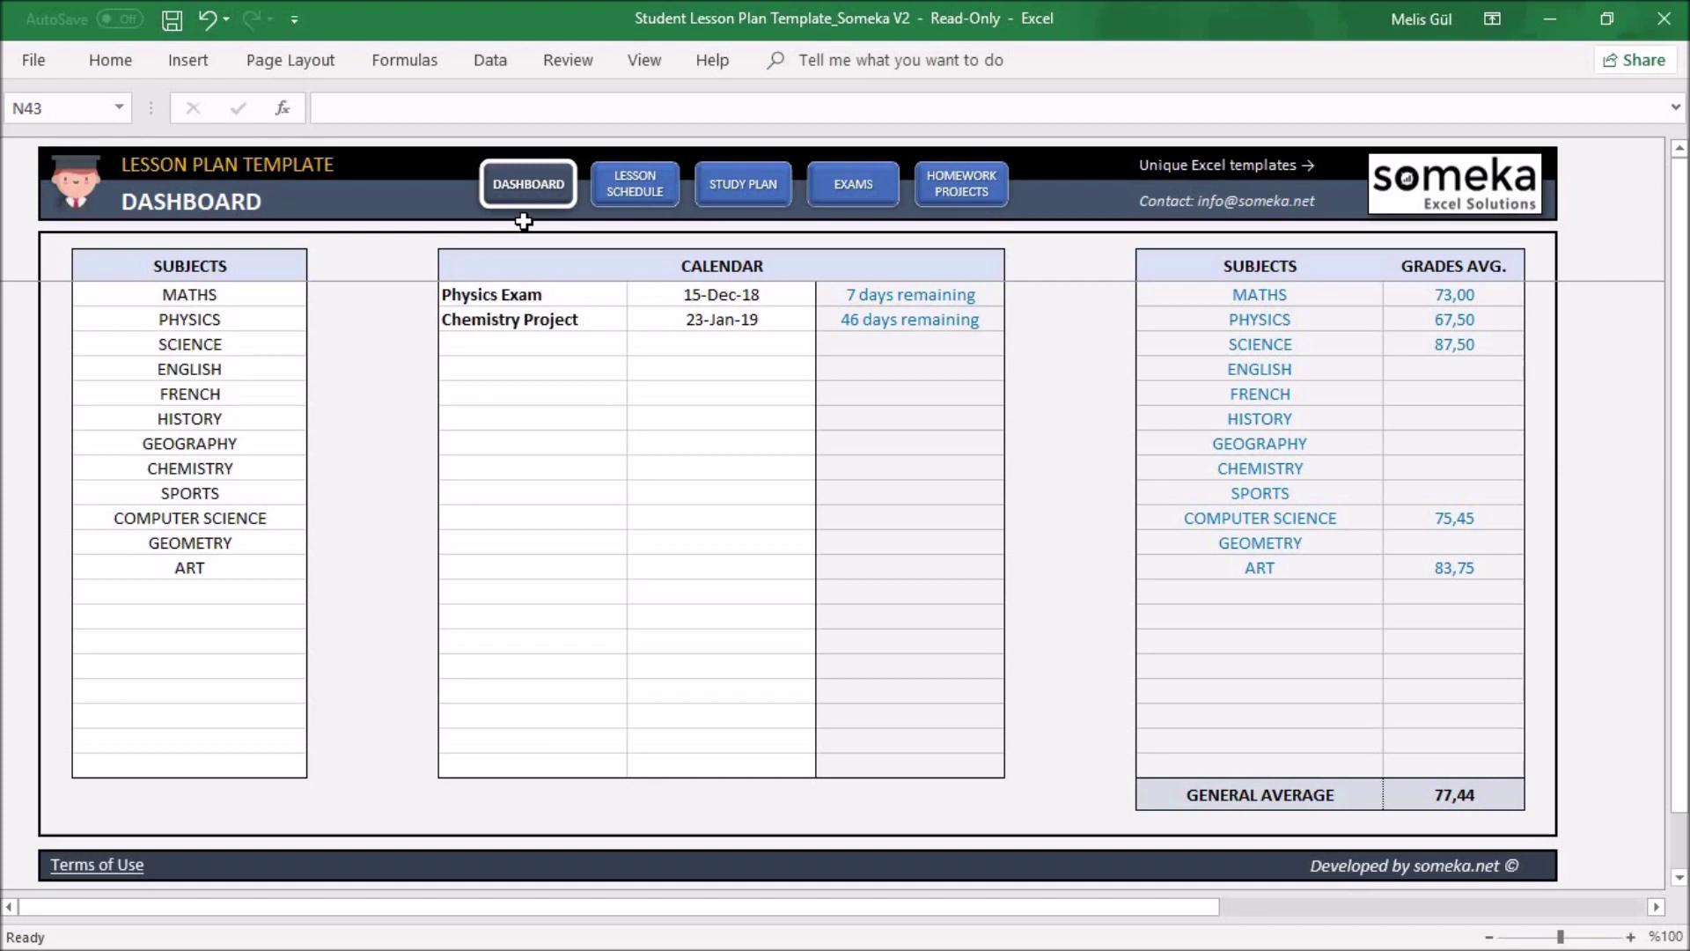
Look through the Lesson Schedule, Study Plan, Exams and Homework & Projects sheets, then return to the Dashboard
click(647, 196)
click(759, 196)
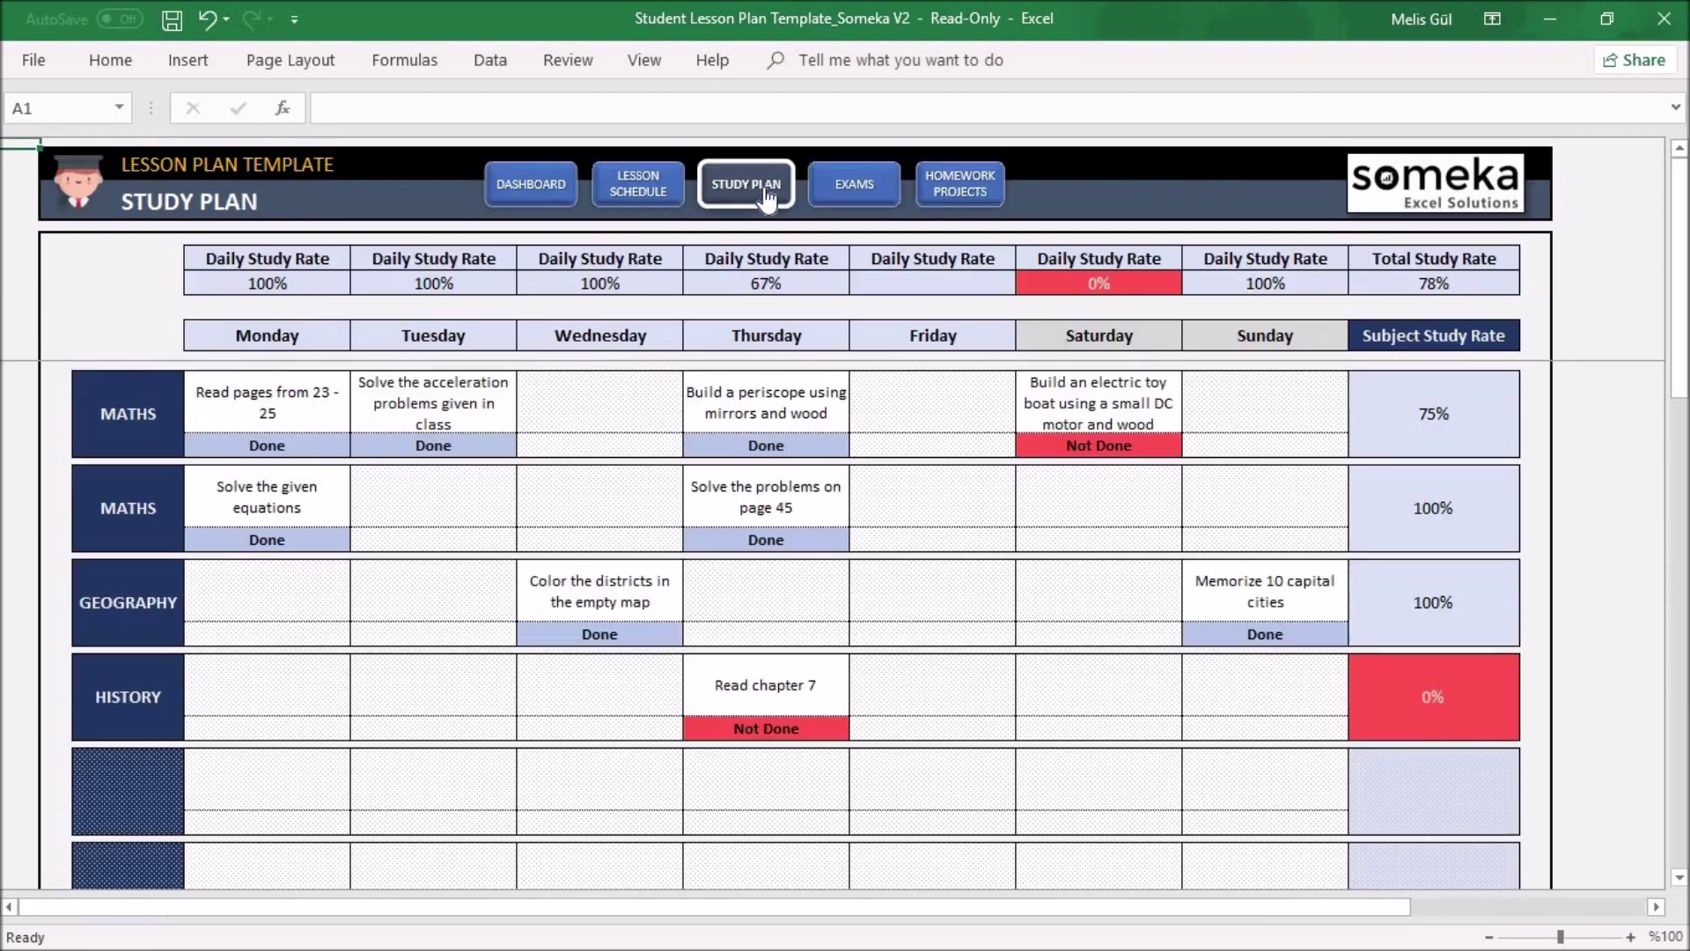
click(864, 204)
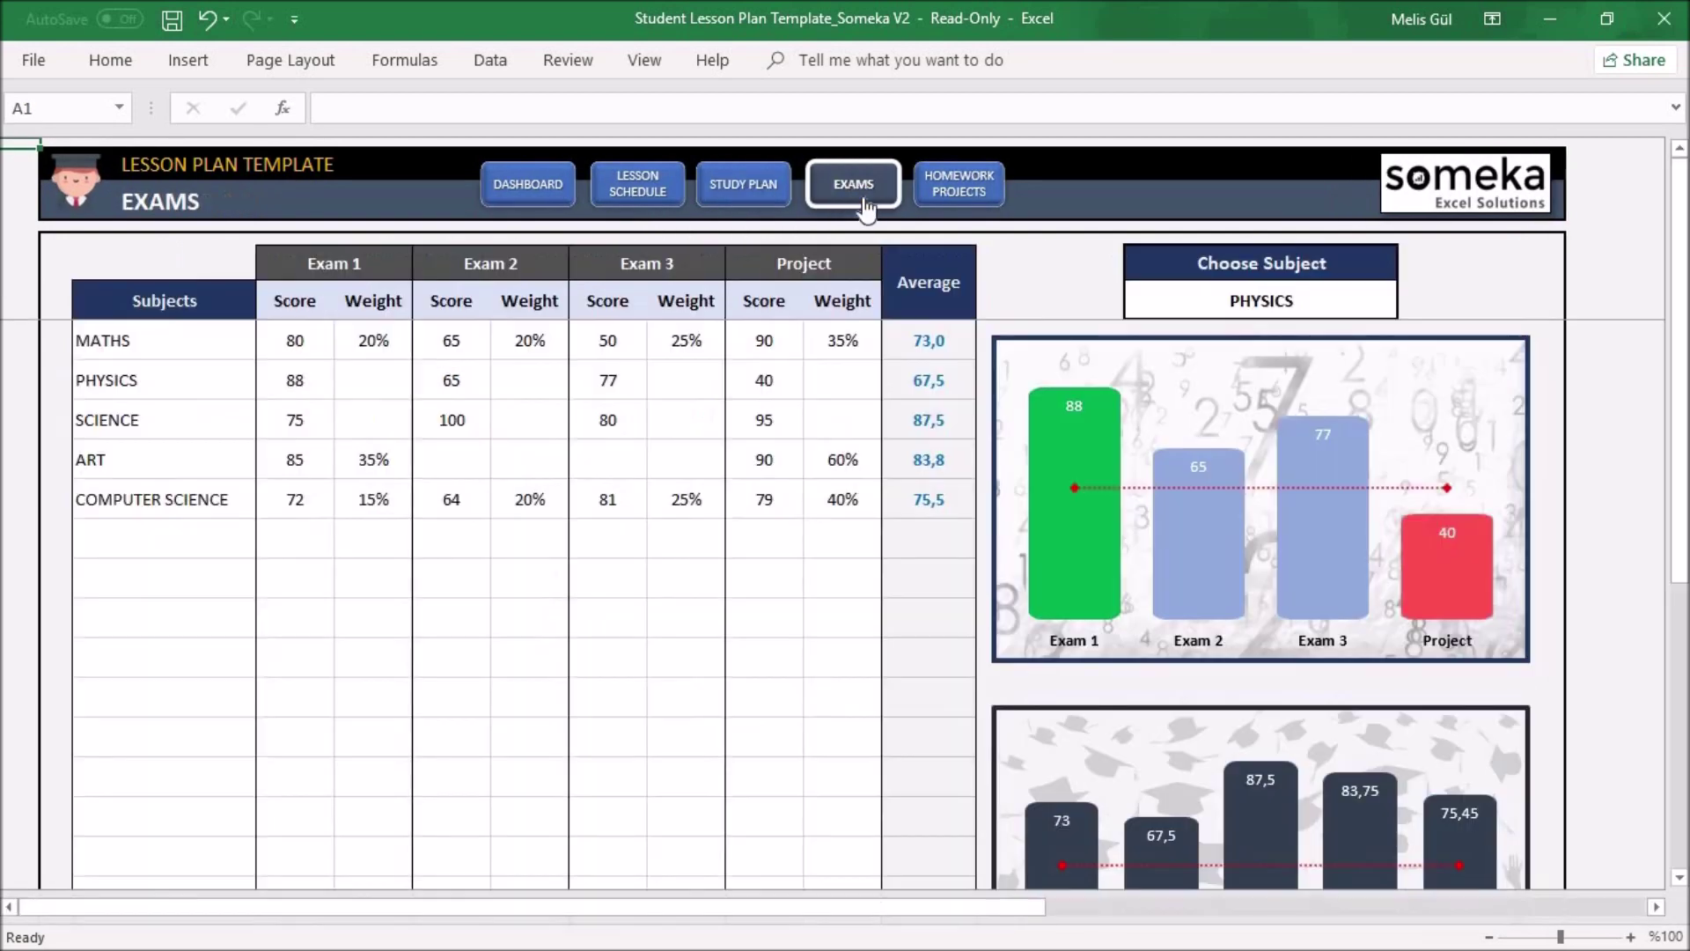
click(985, 203)
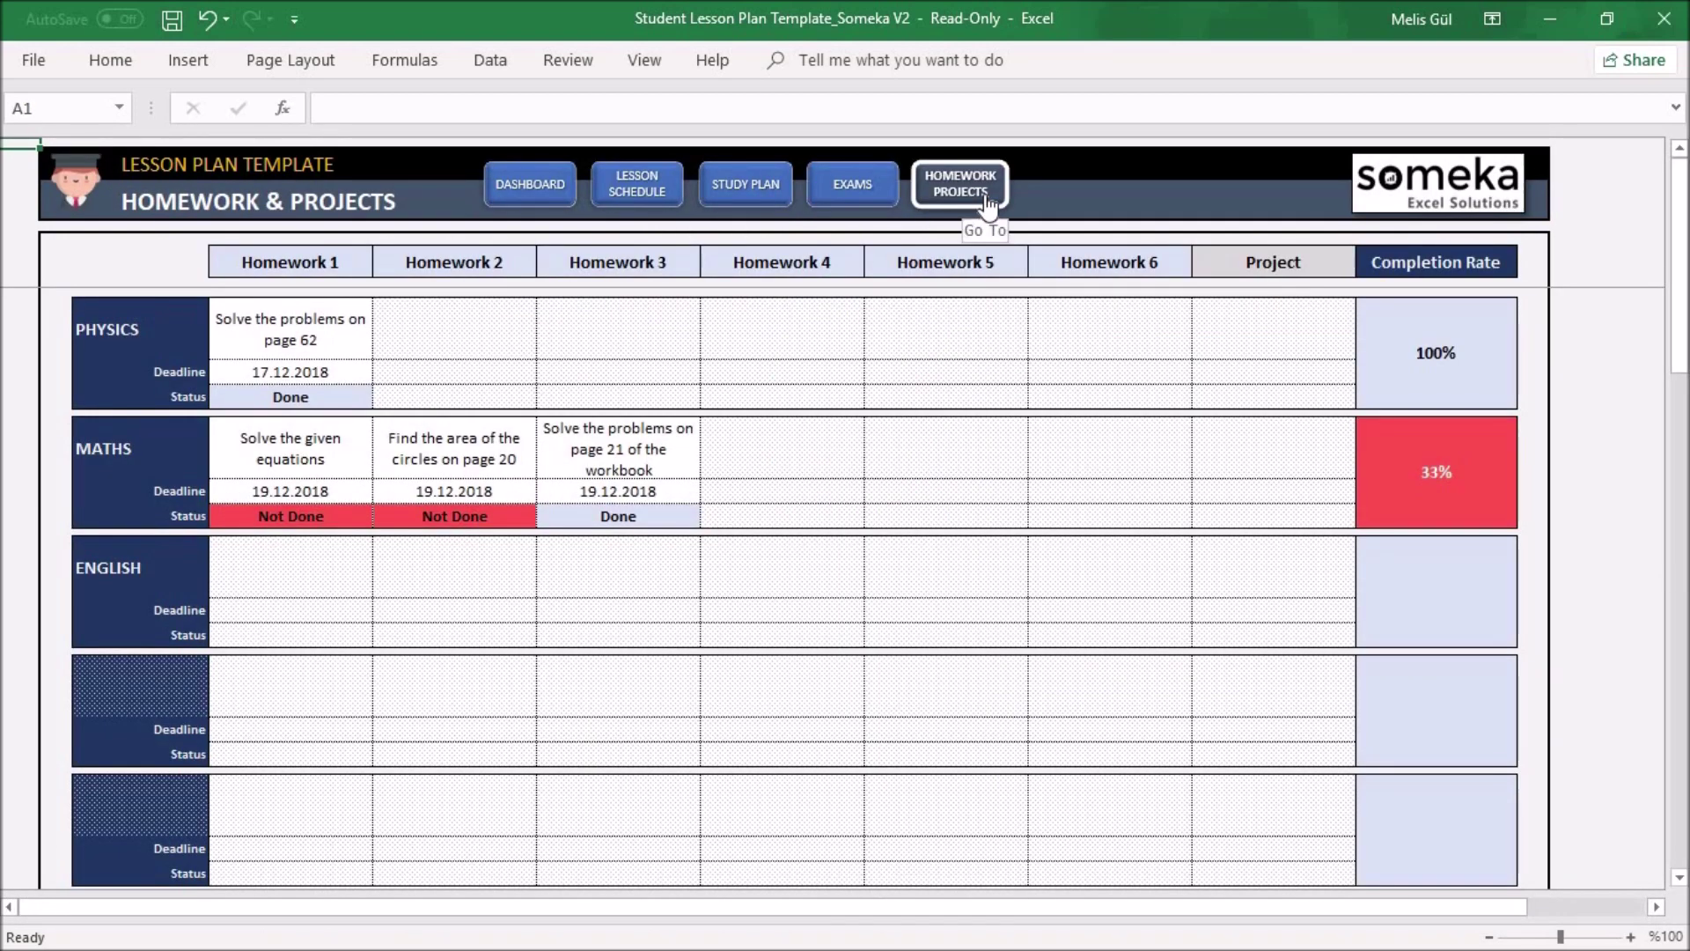
click(537, 189)
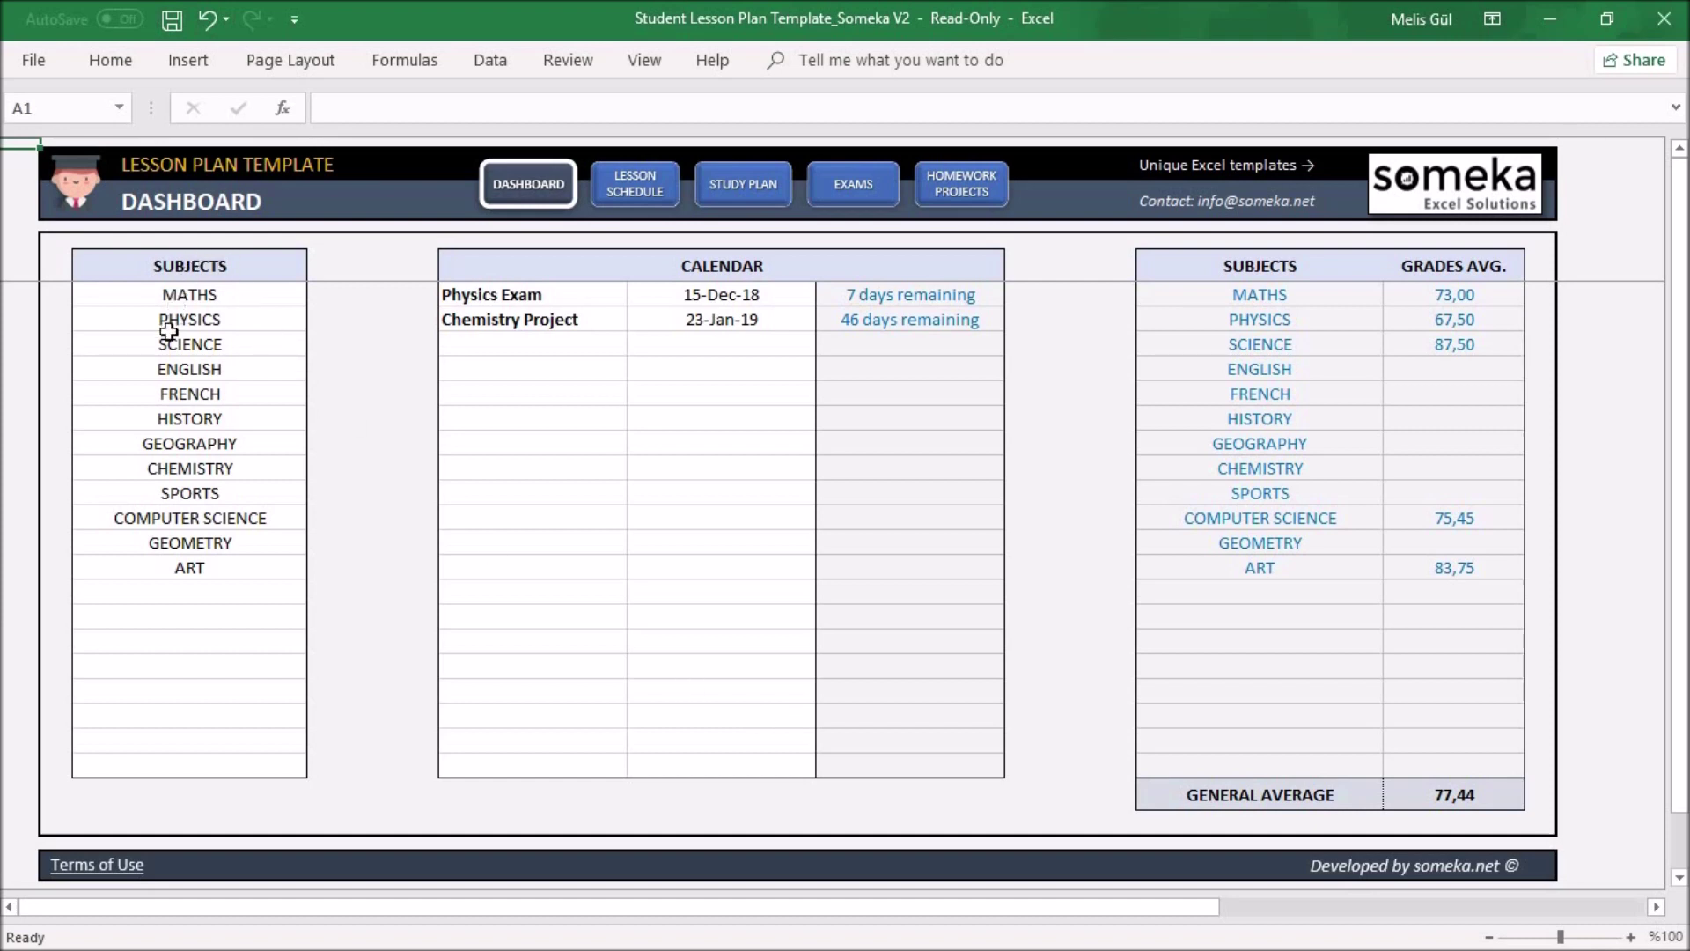
Enter GERMAN in the empty subject cell C19 below ART
click(272, 567)
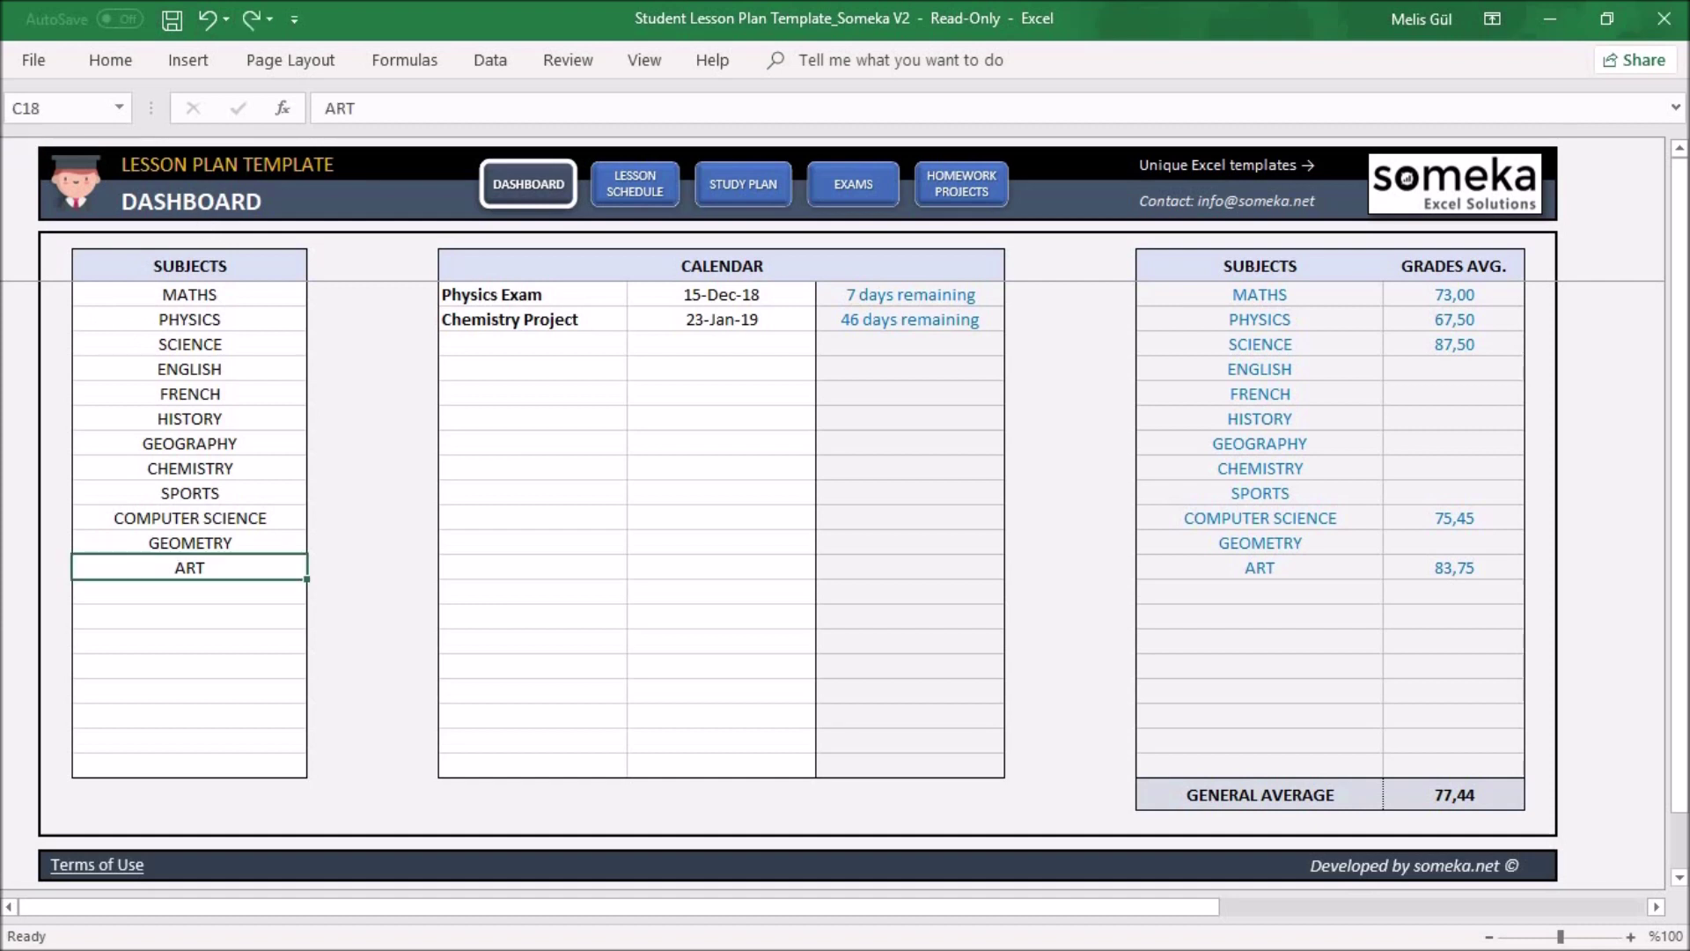
click(276, 594)
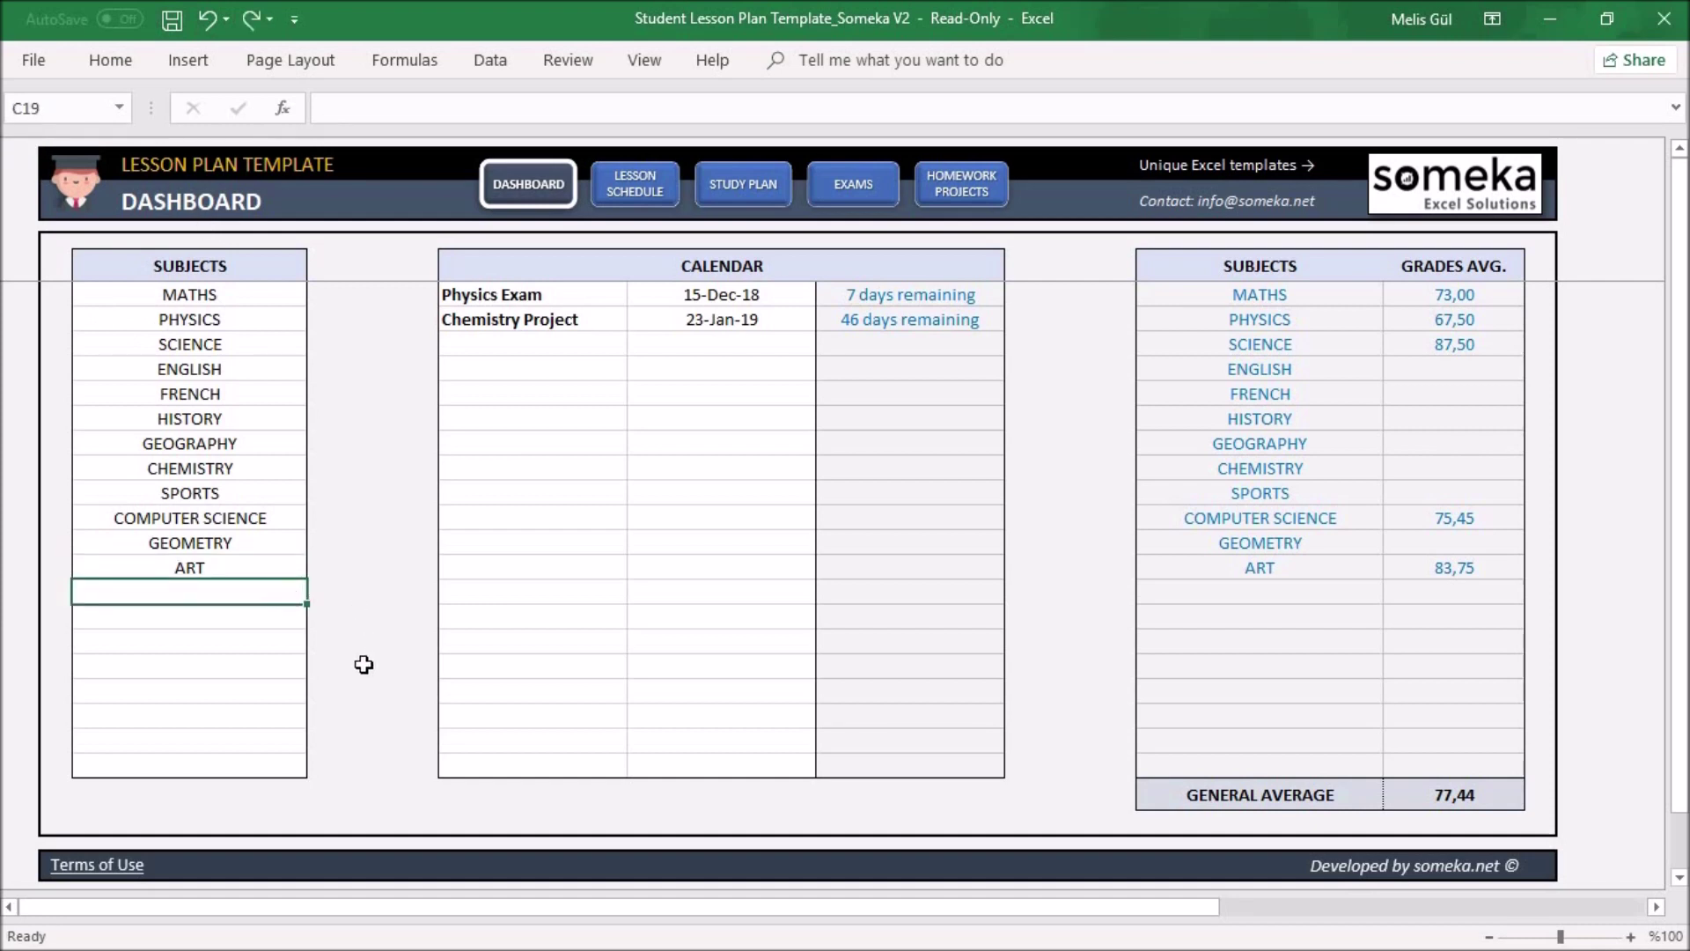
text(GERMA)
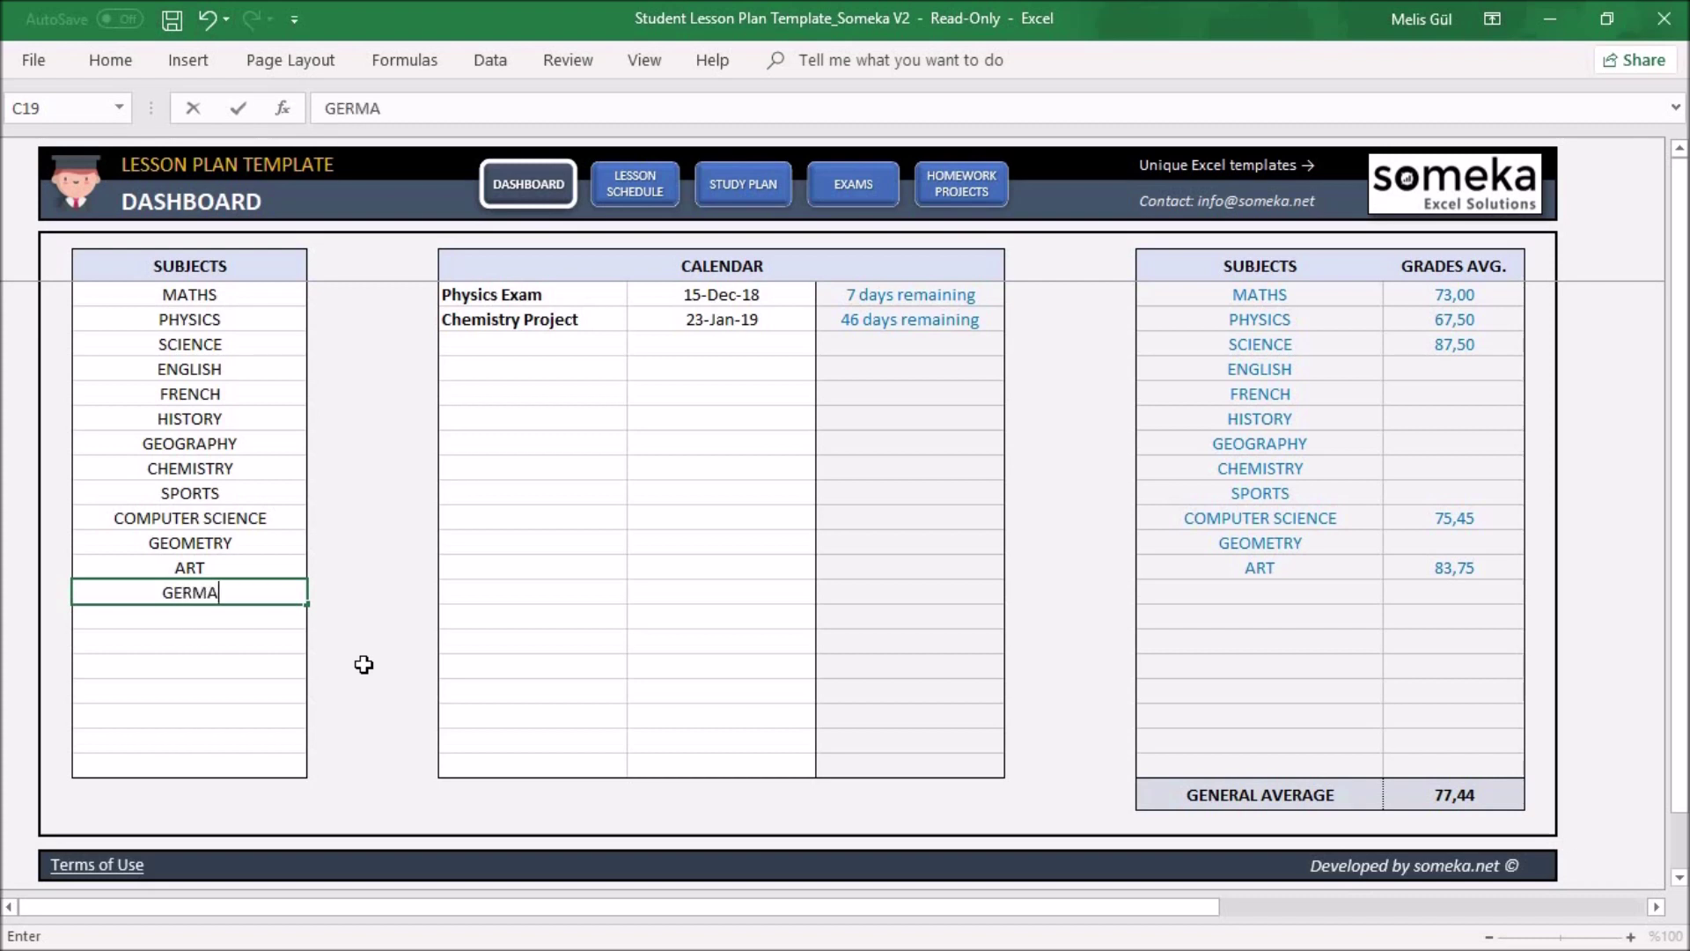
text(N)
click(296, 614)
On the Lesson Schedule, check that Wednesday's first-lesson dropdown now offers GERMAN, leaving it empty
click(664, 187)
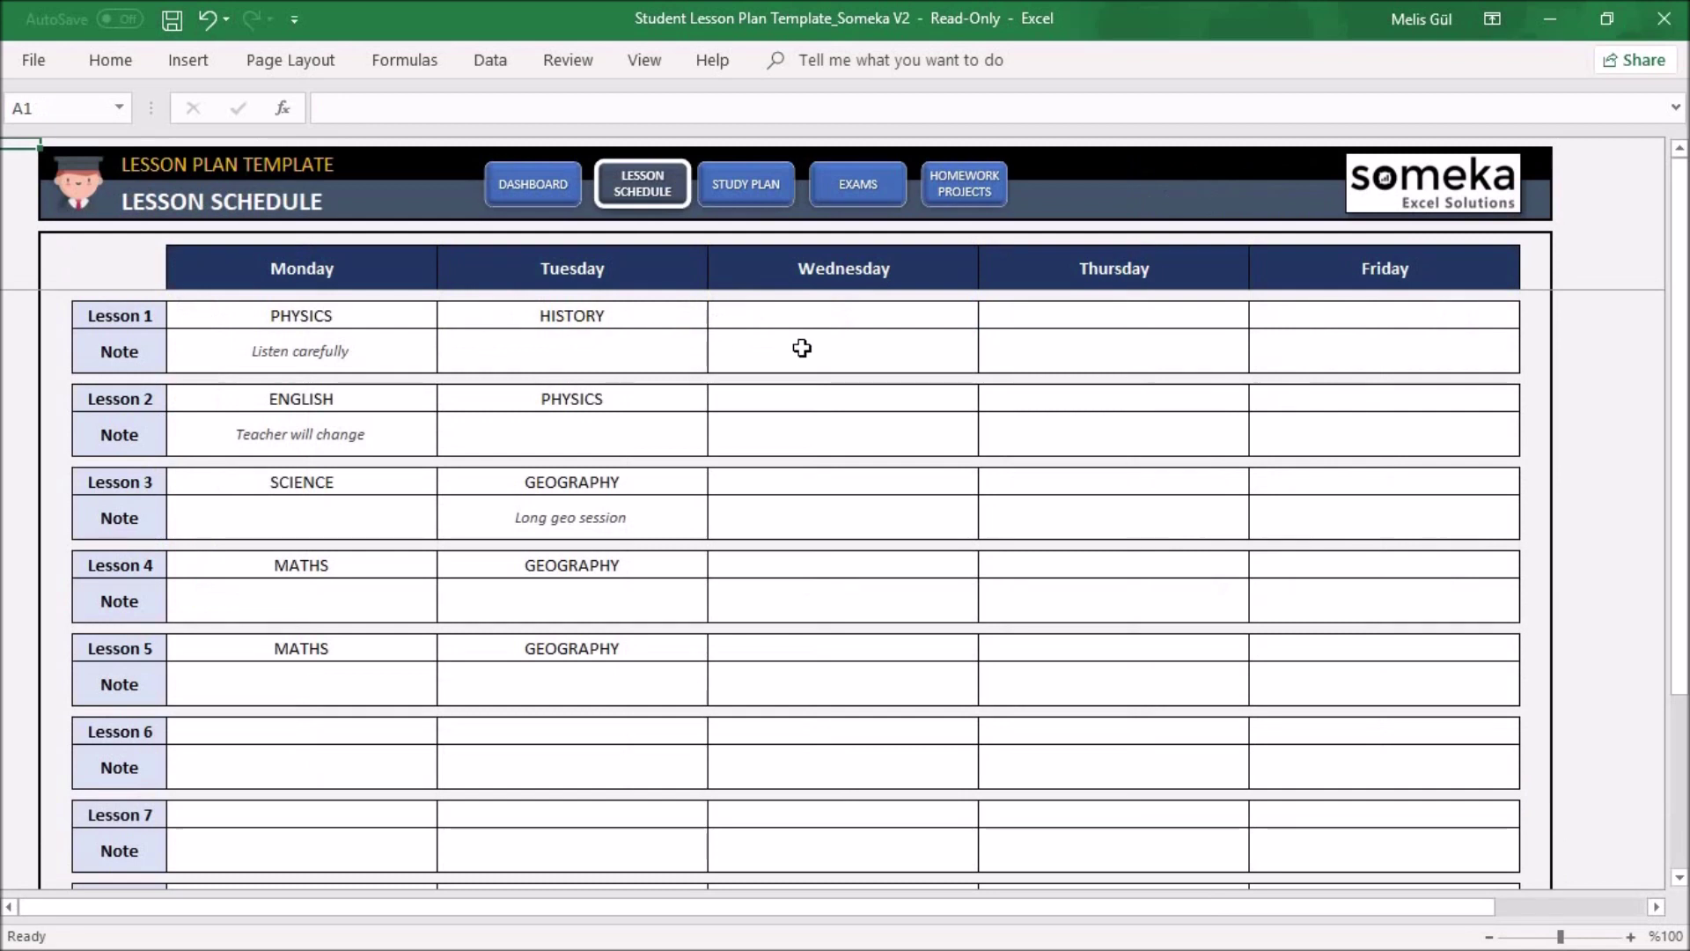
click(973, 315)
click(989, 315)
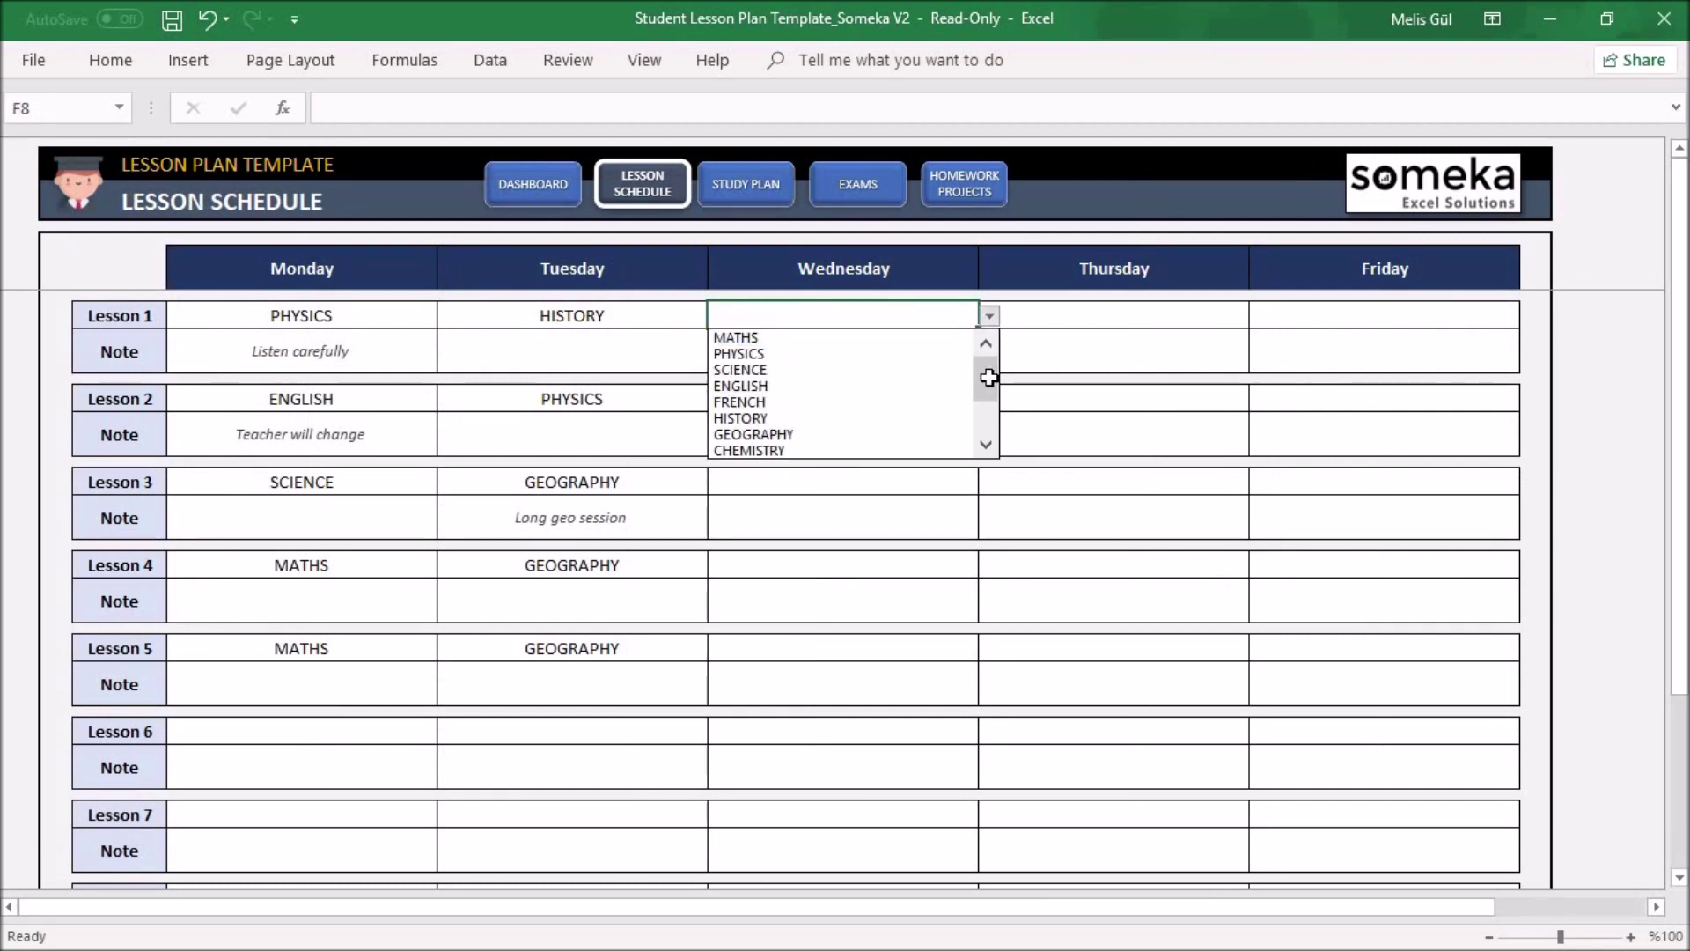
scroll(978, 413, down, 3)
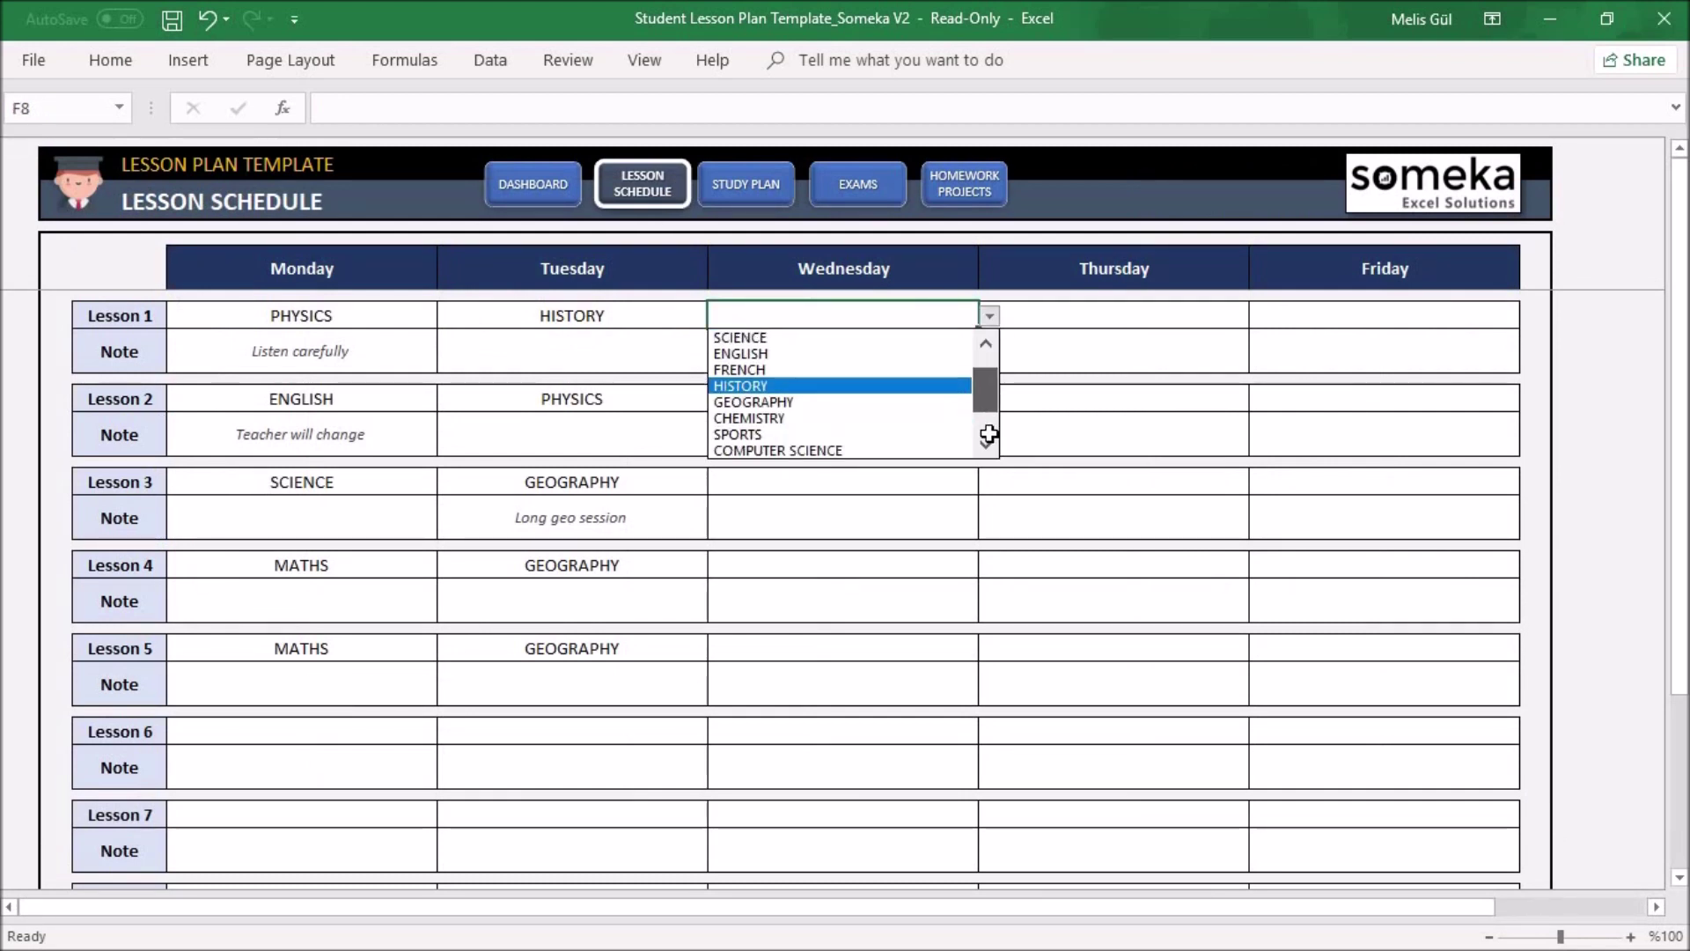
click(778, 196)
On the Study Plan, check the subject dropdown in the empty row below HISTORY
click(778, 195)
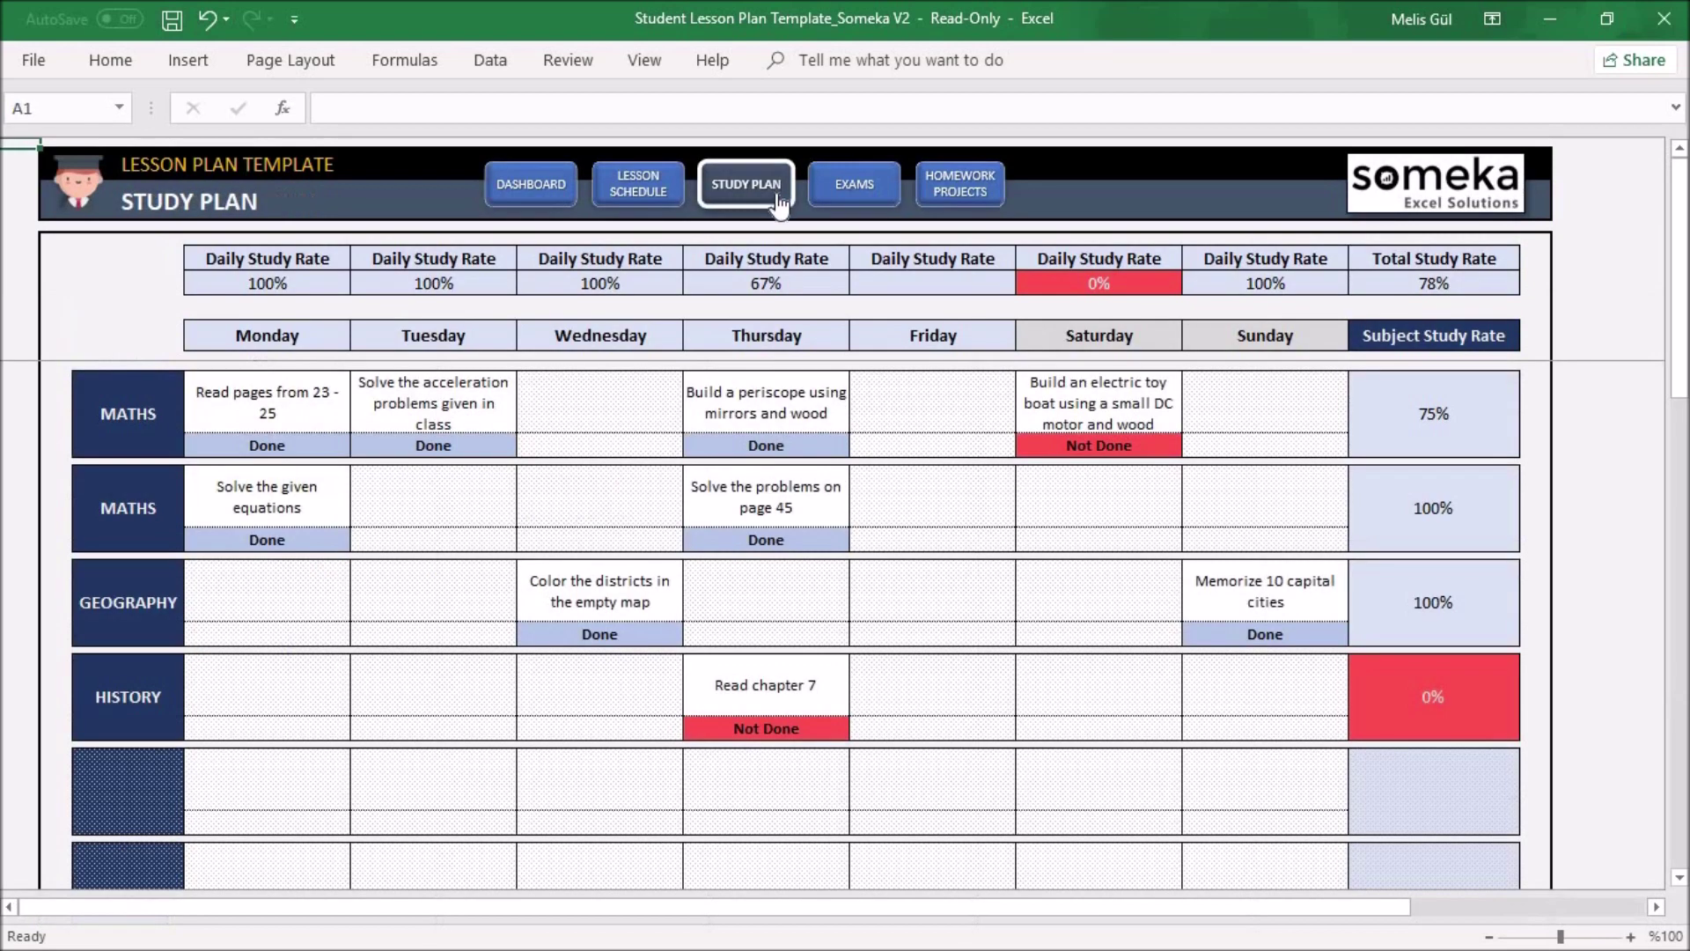
click(152, 757)
click(194, 797)
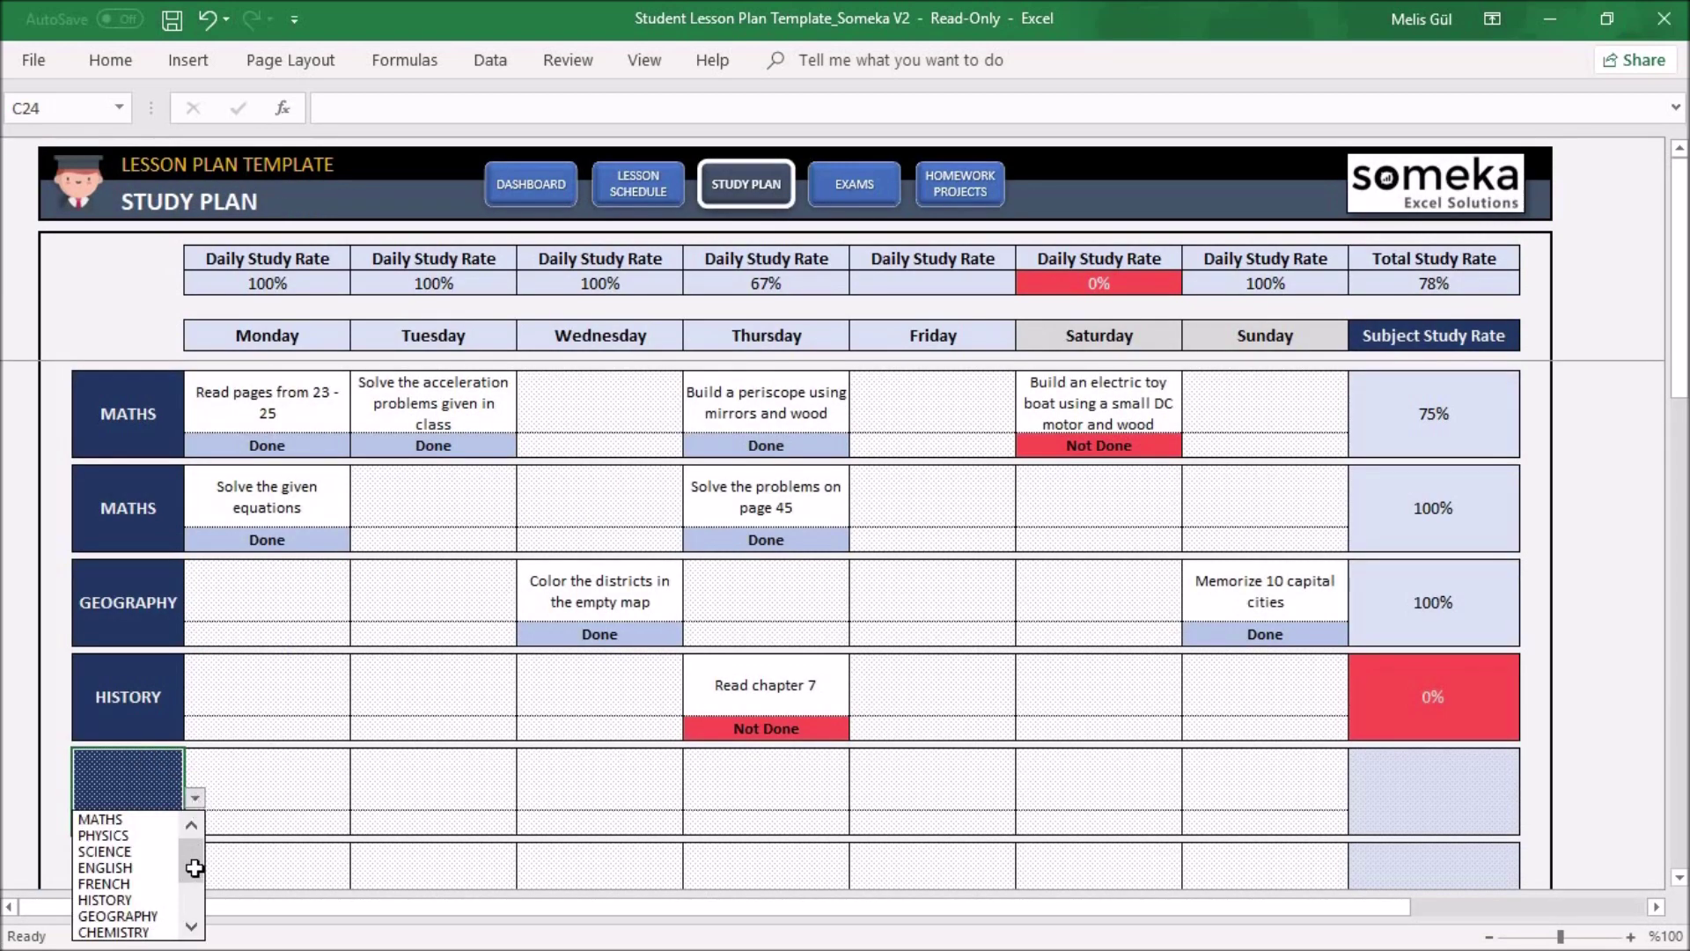
scroll(182, 876, down, 2)
Set the Exams sheet's empty subject row below COMPUTER SCIENCE to GERMAN, then return to the Dashboard
click(854, 184)
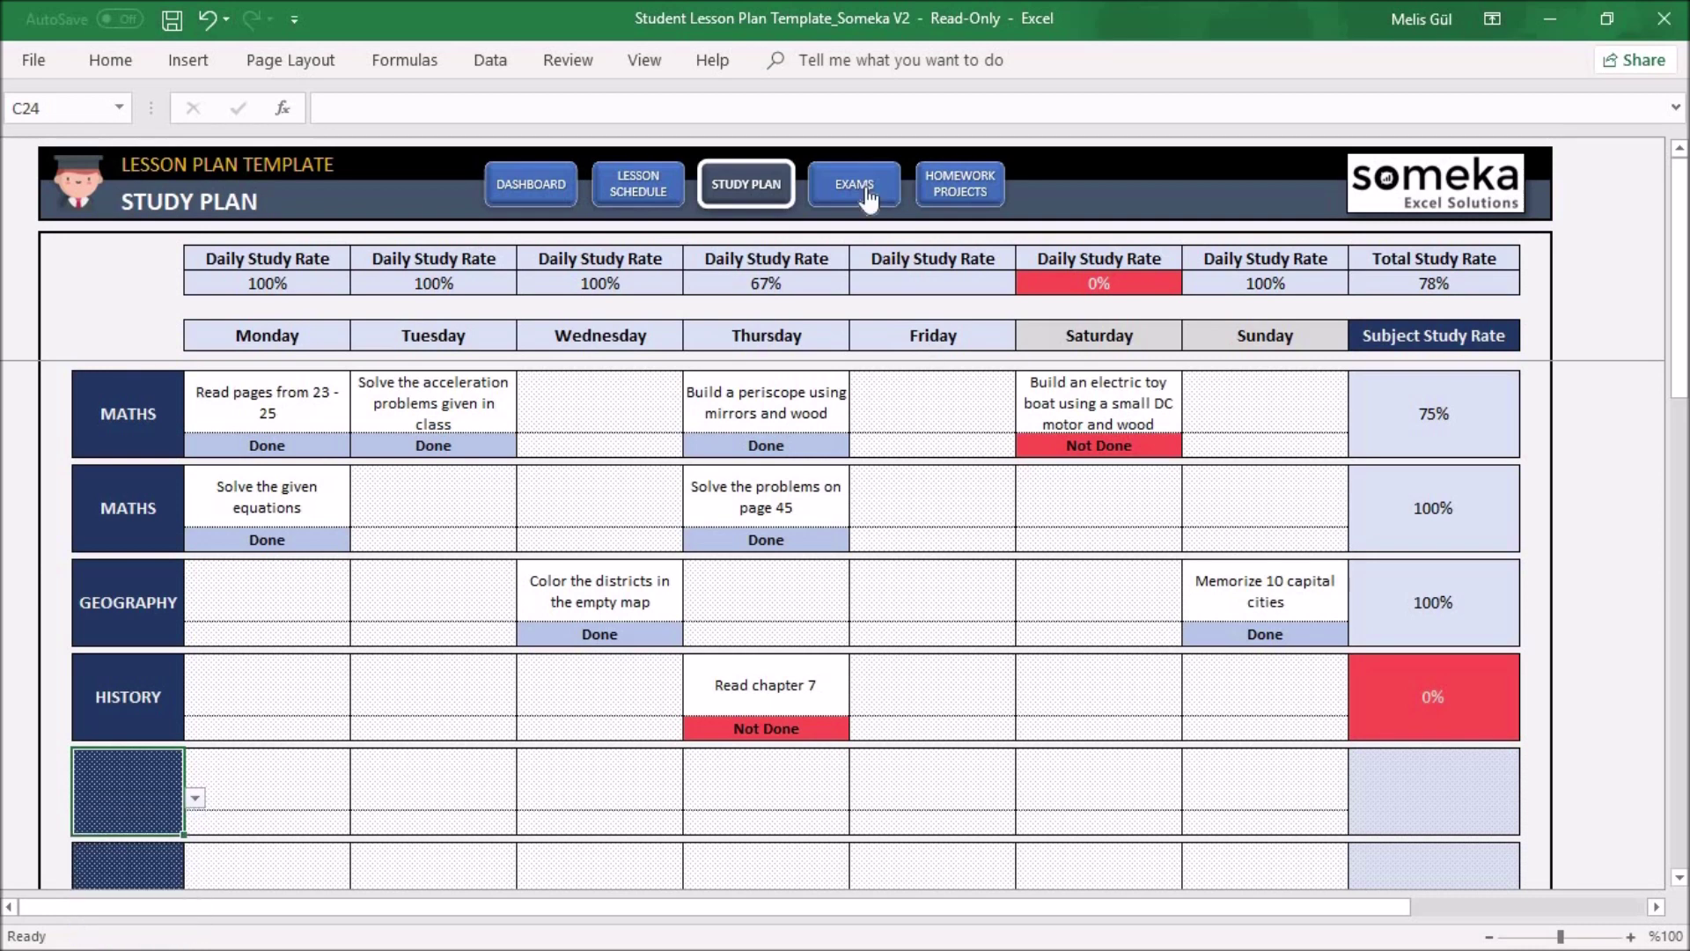
click(198, 532)
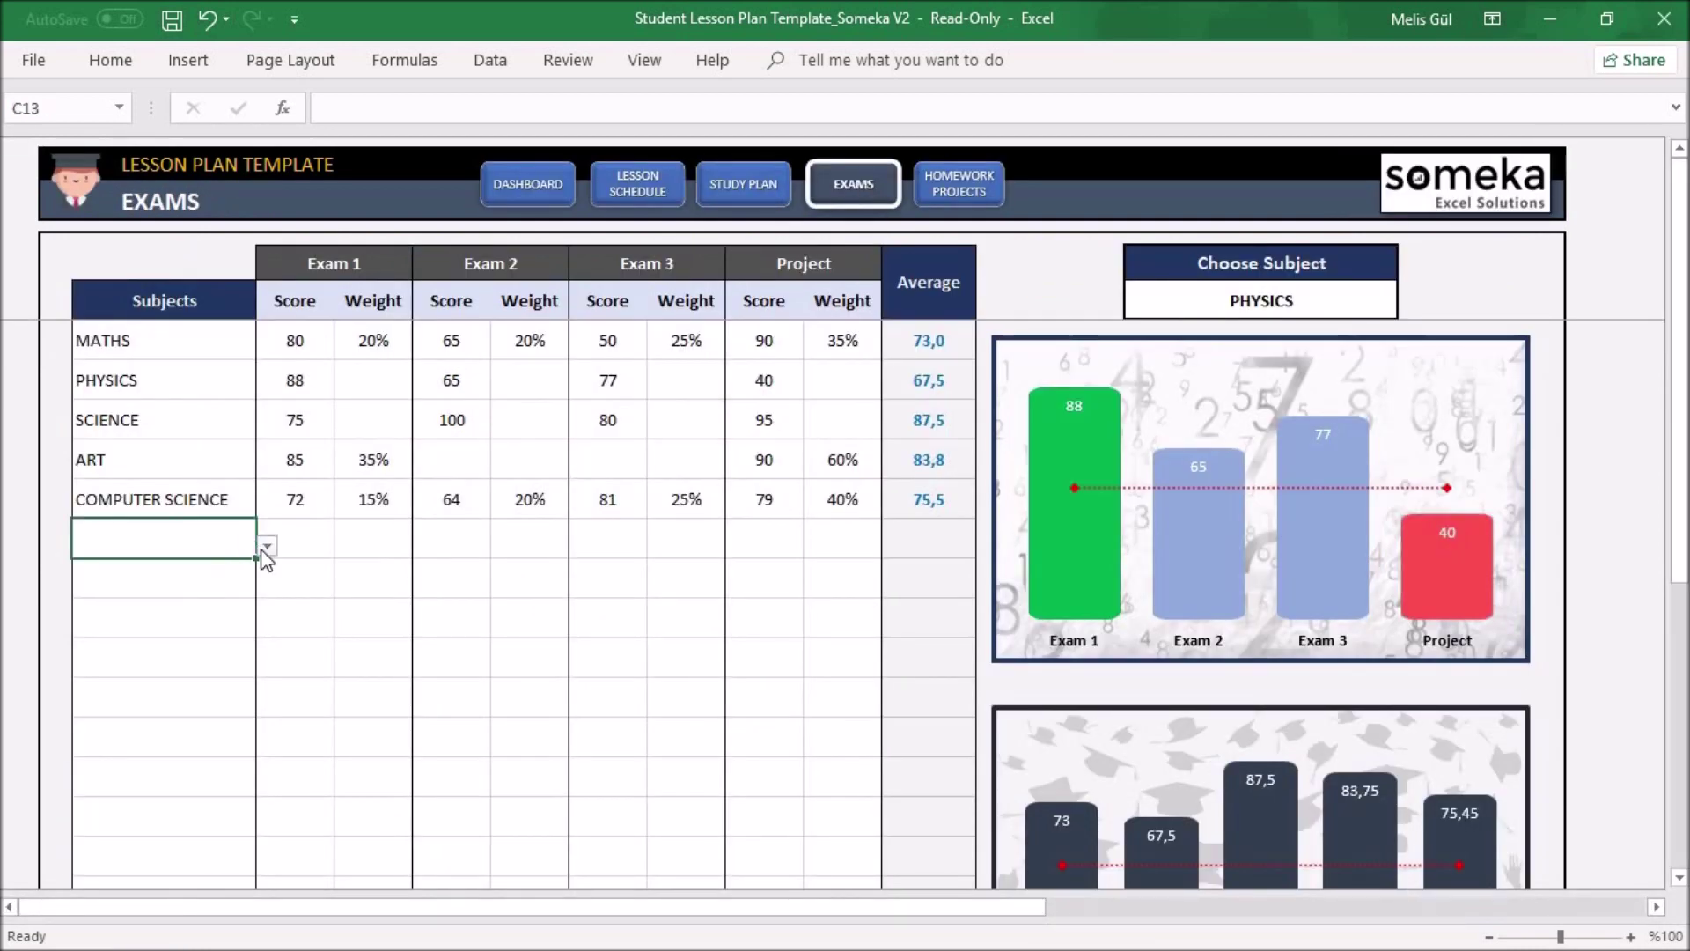
click(267, 545)
drag(265, 608, 264, 674)
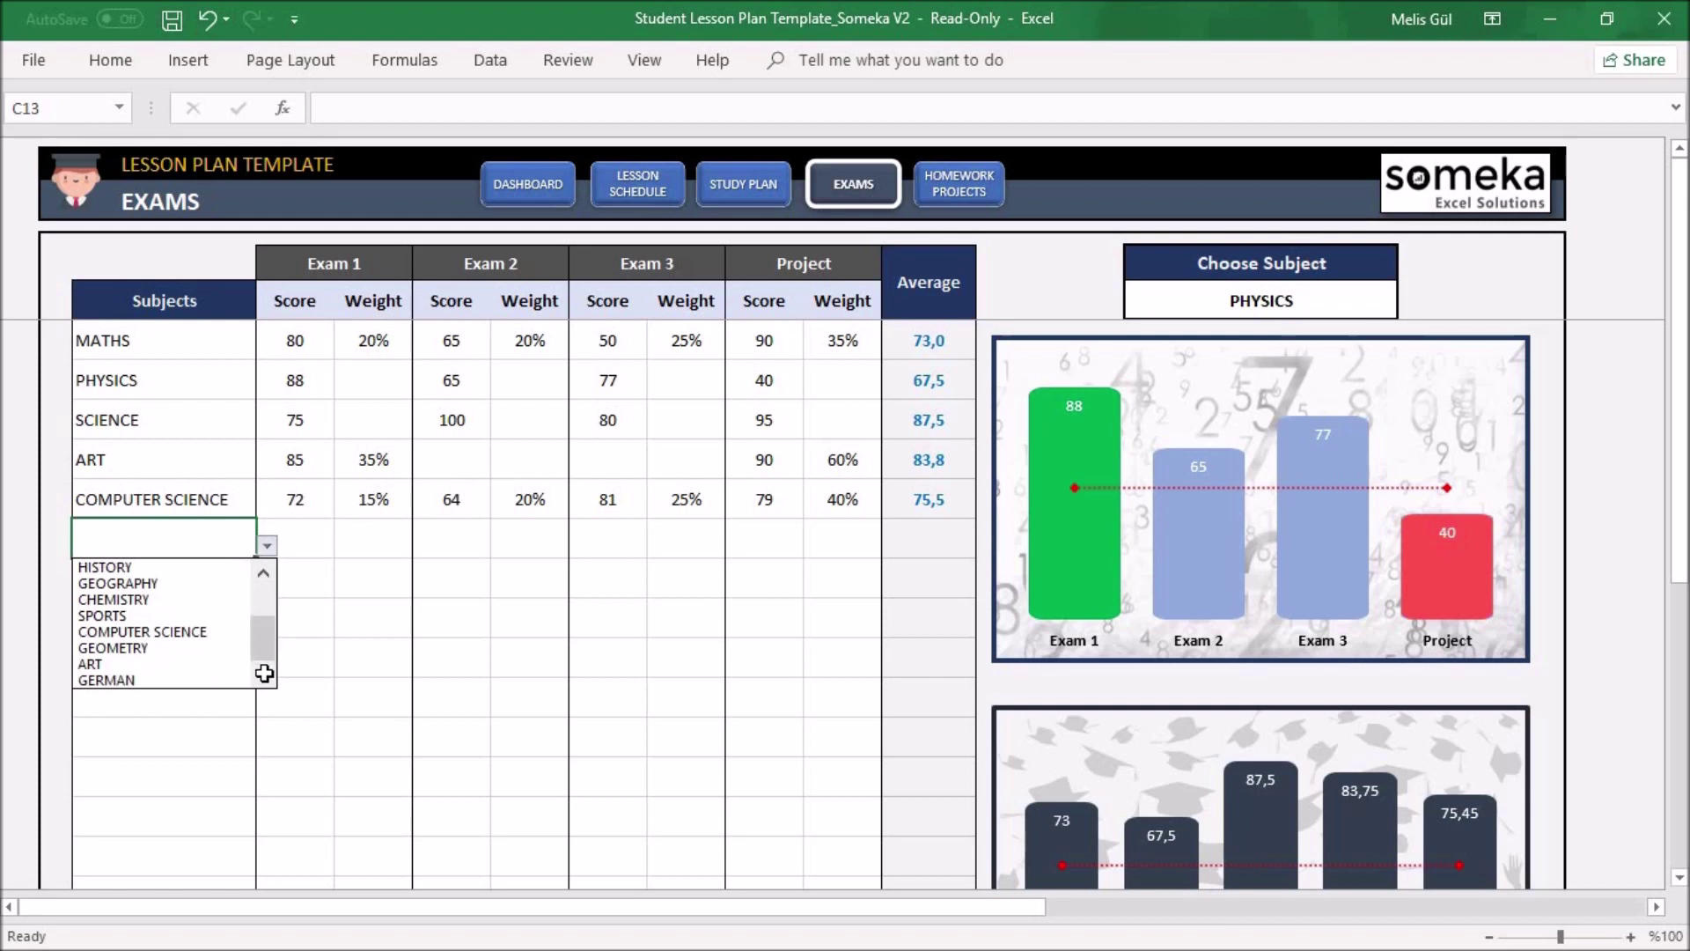
click(150, 682)
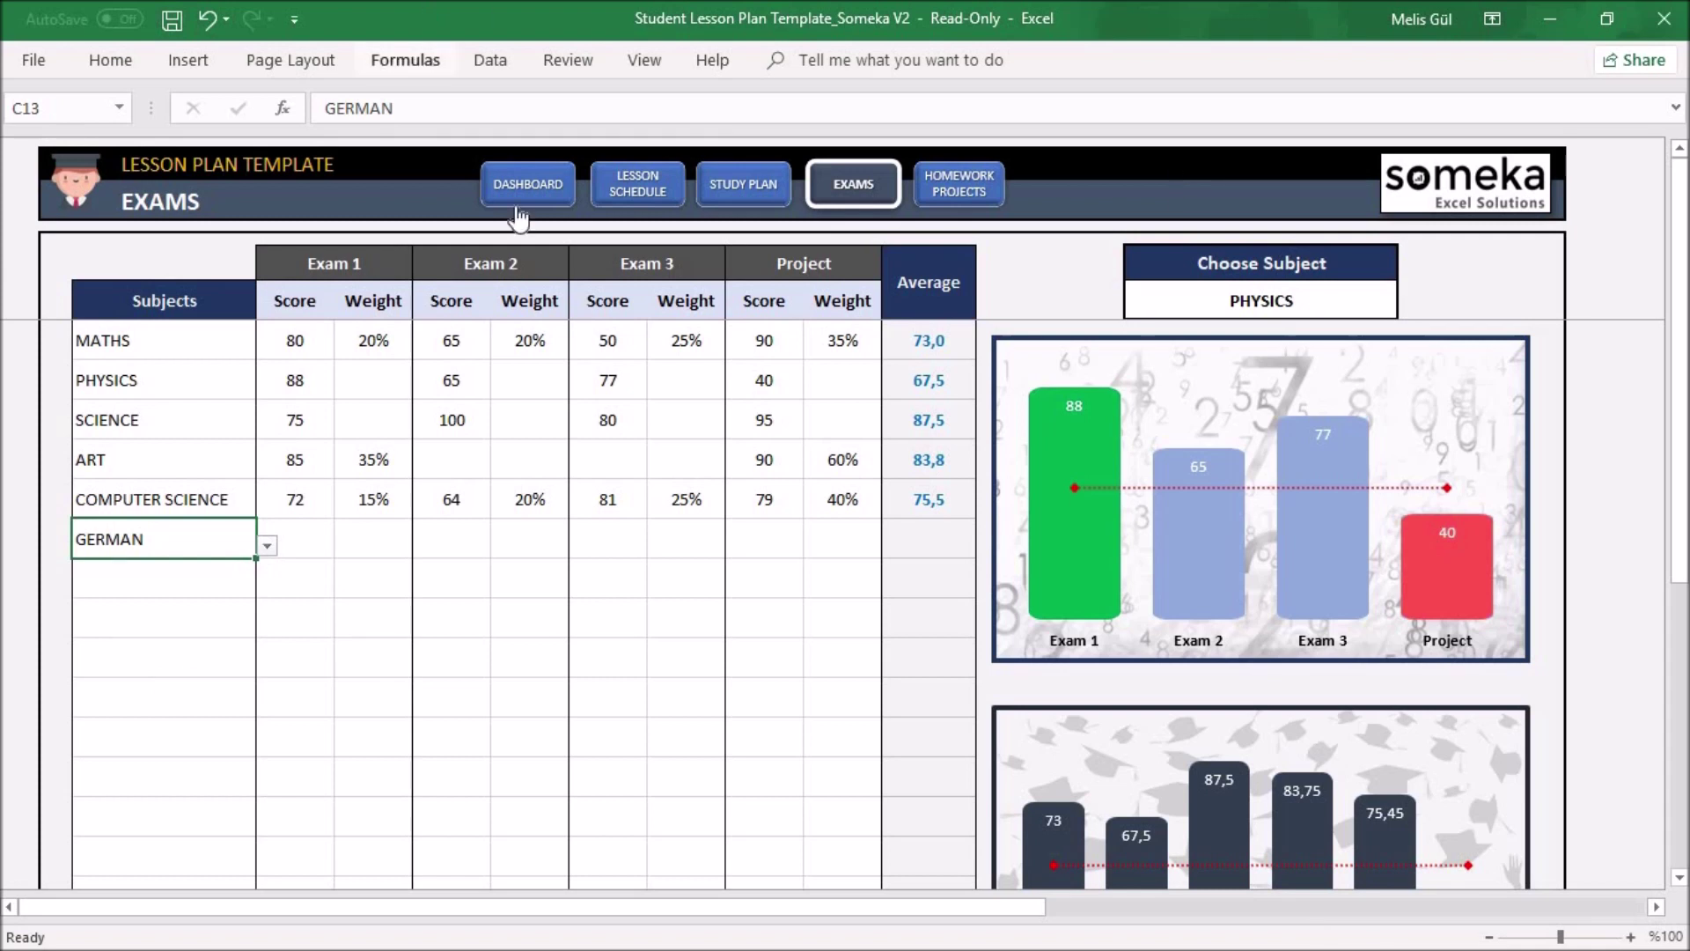
click(517, 181)
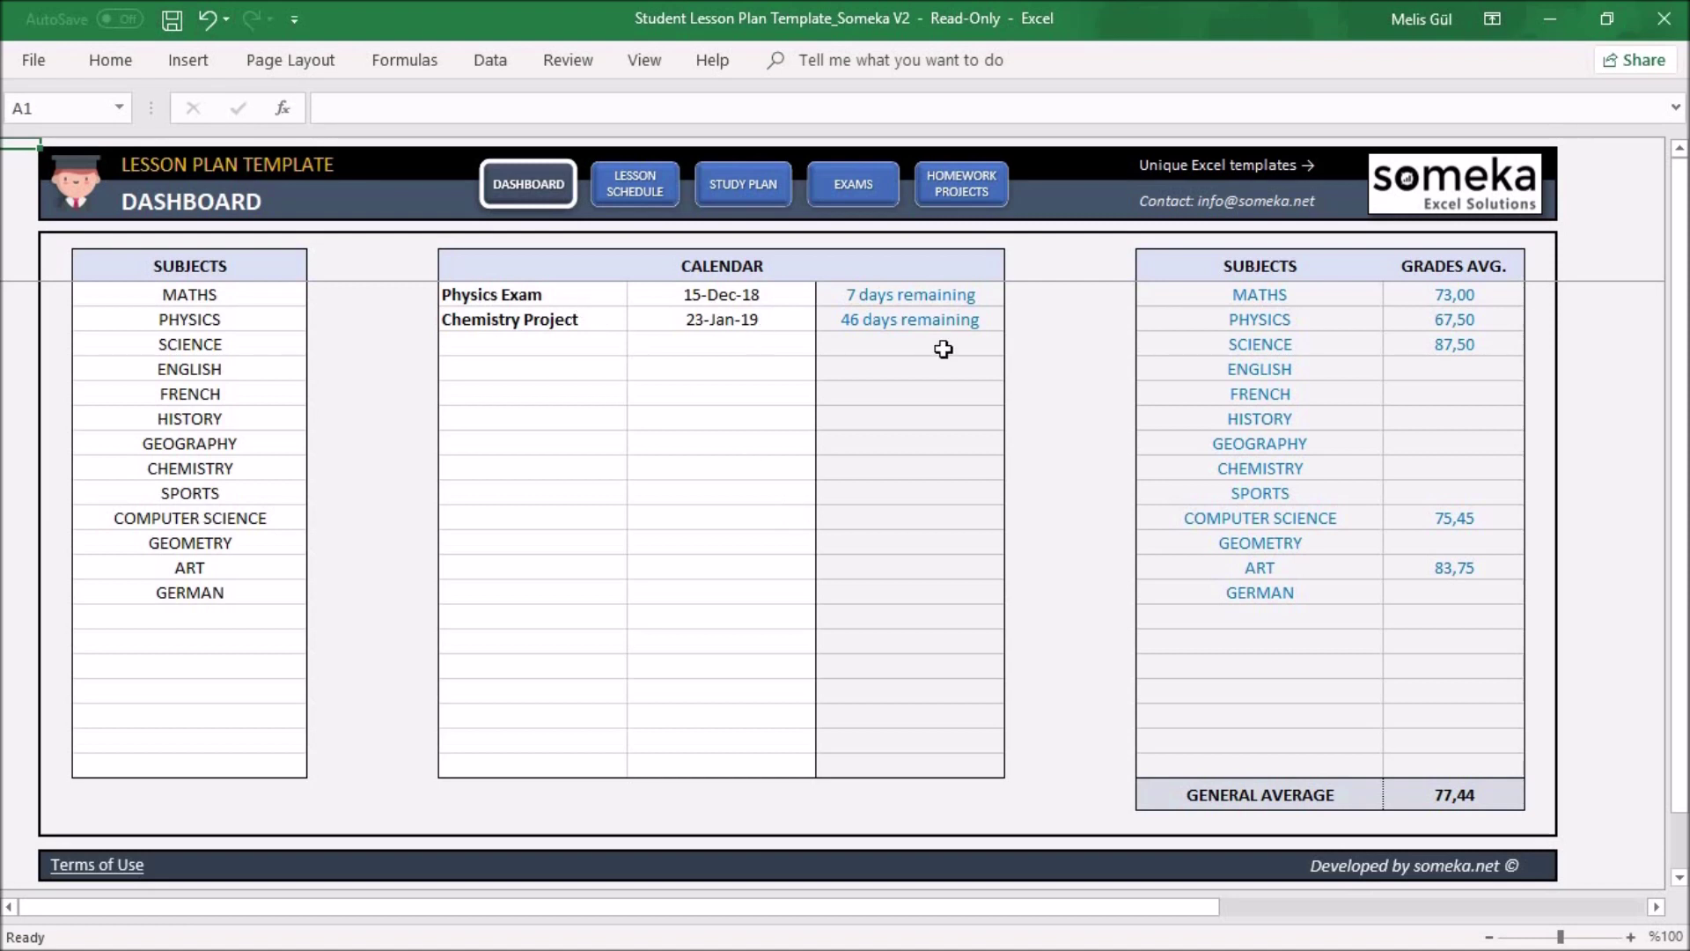
Pick ENGLISH, HISTORY and CHEMISTRY from the dropdowns in F8, F11 and F14
click(649, 182)
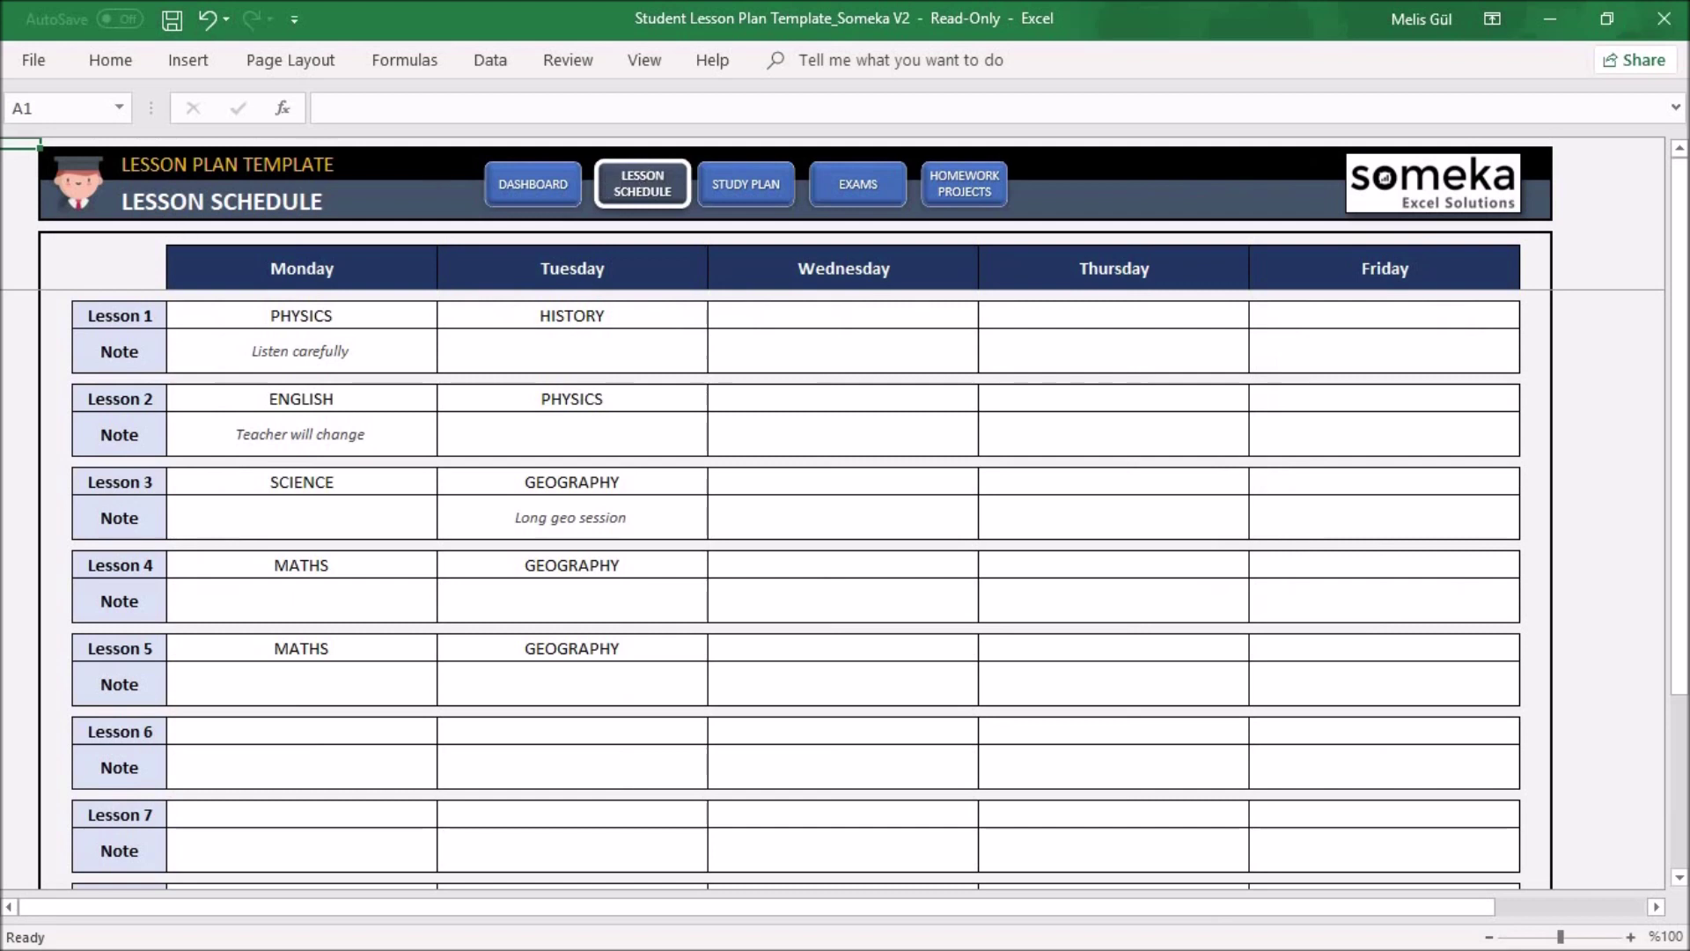
click(855, 319)
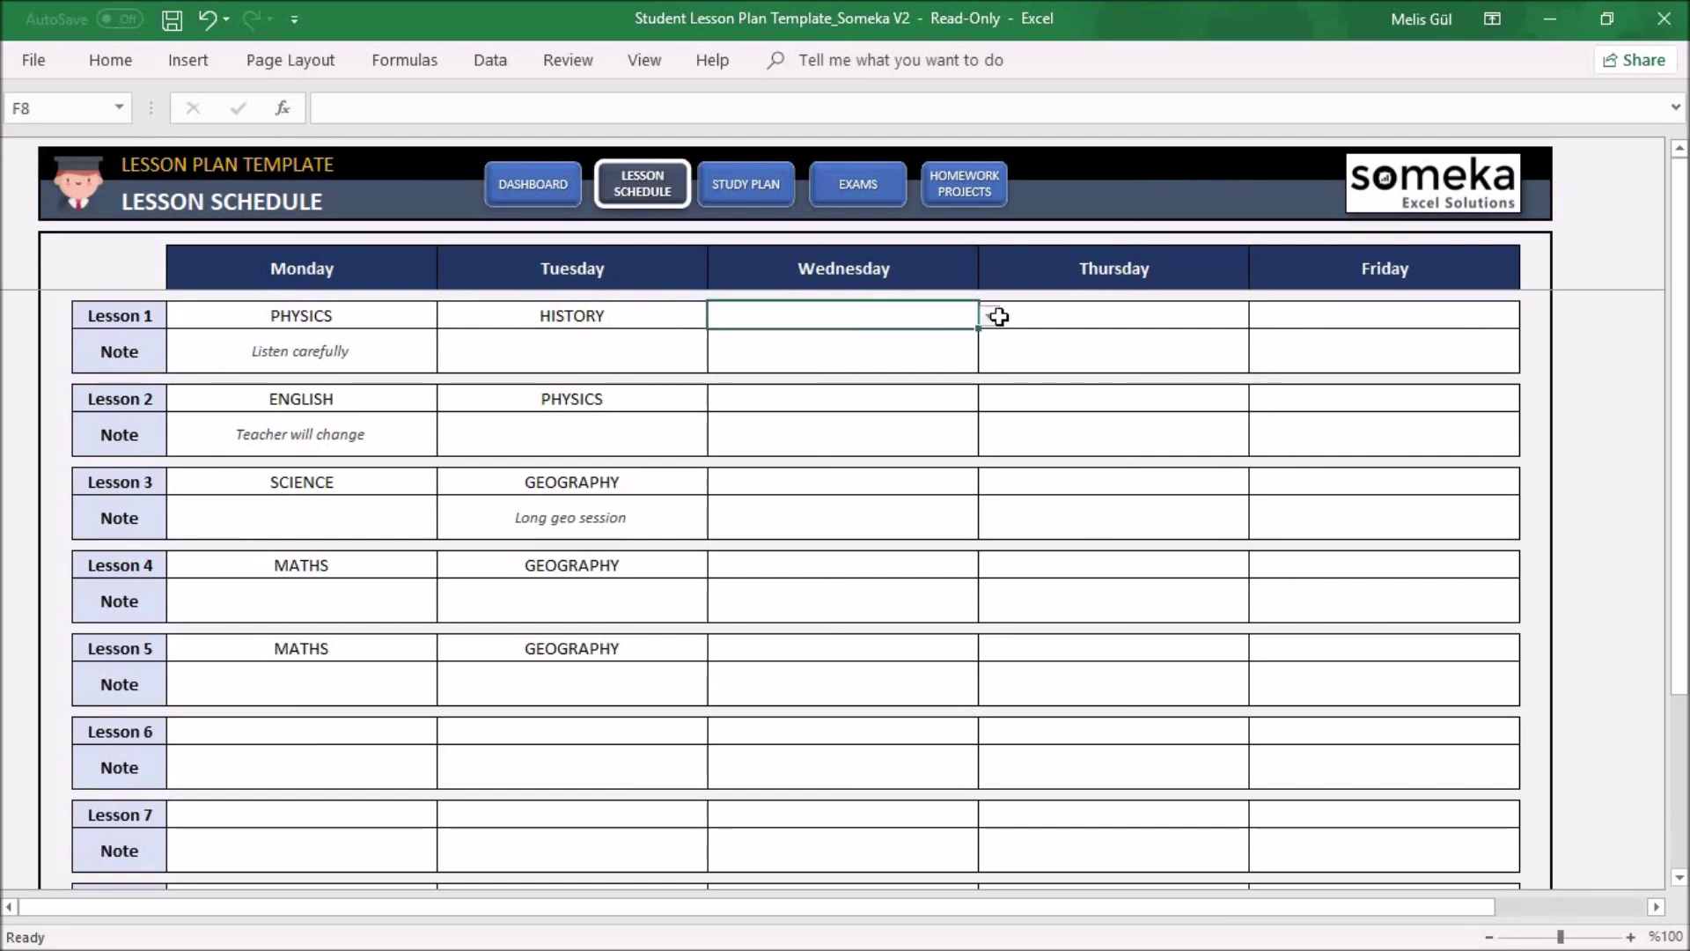
click(990, 317)
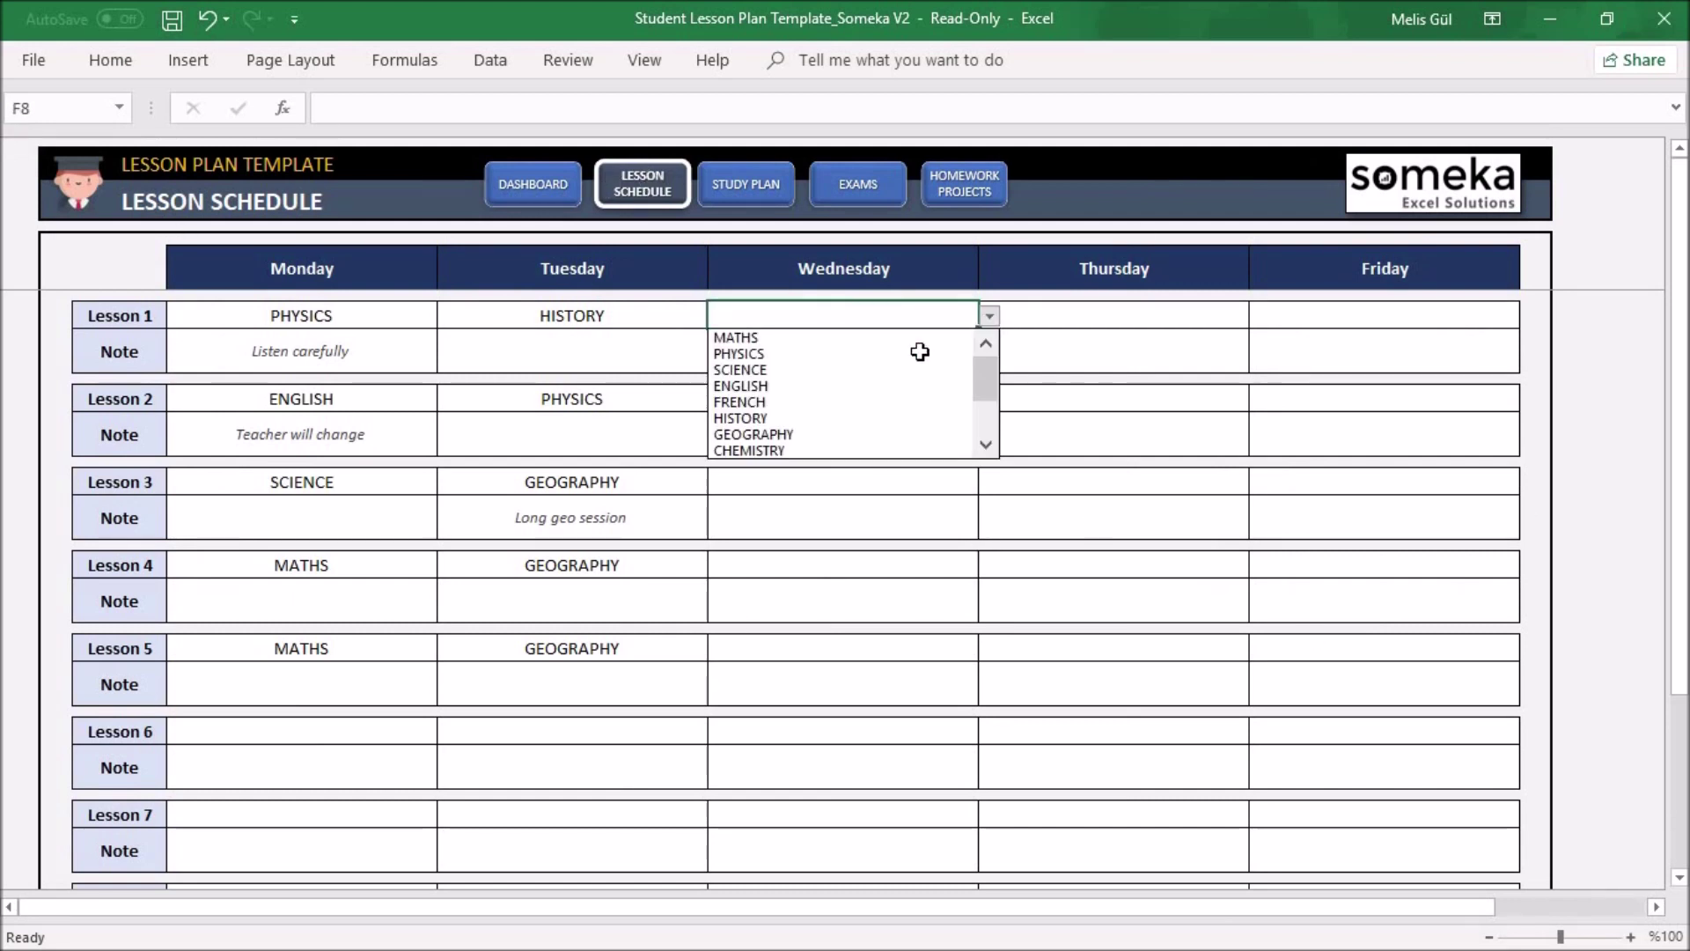
click(803, 386)
click(906, 403)
click(990, 399)
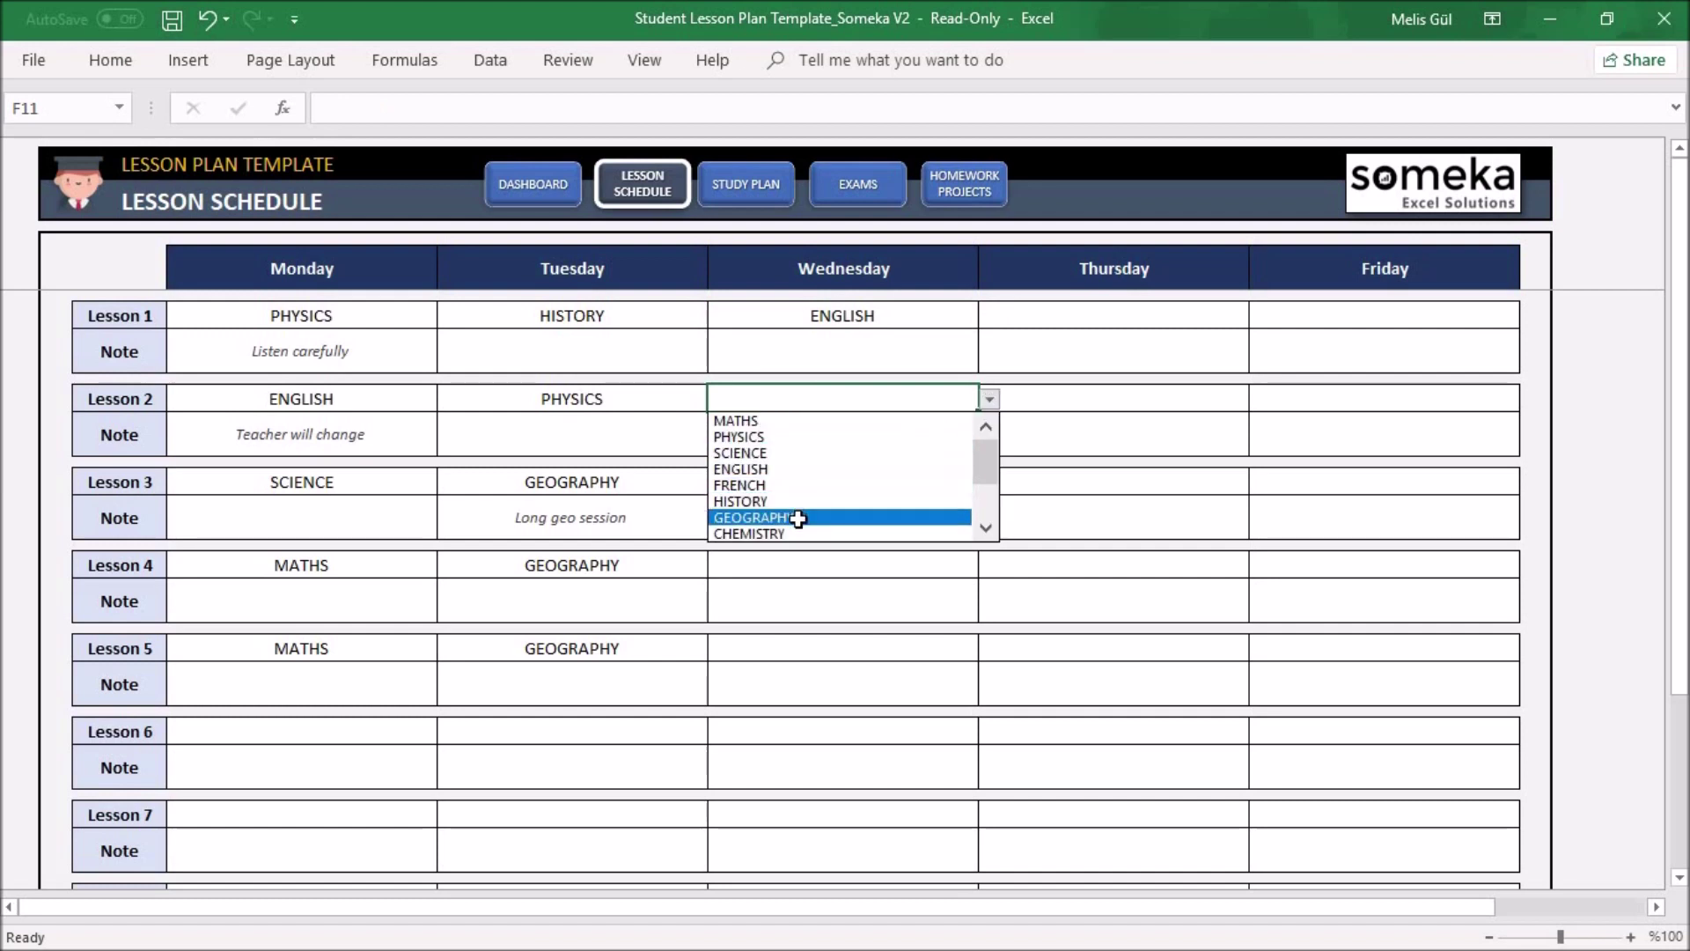
click(774, 501)
click(866, 483)
click(989, 483)
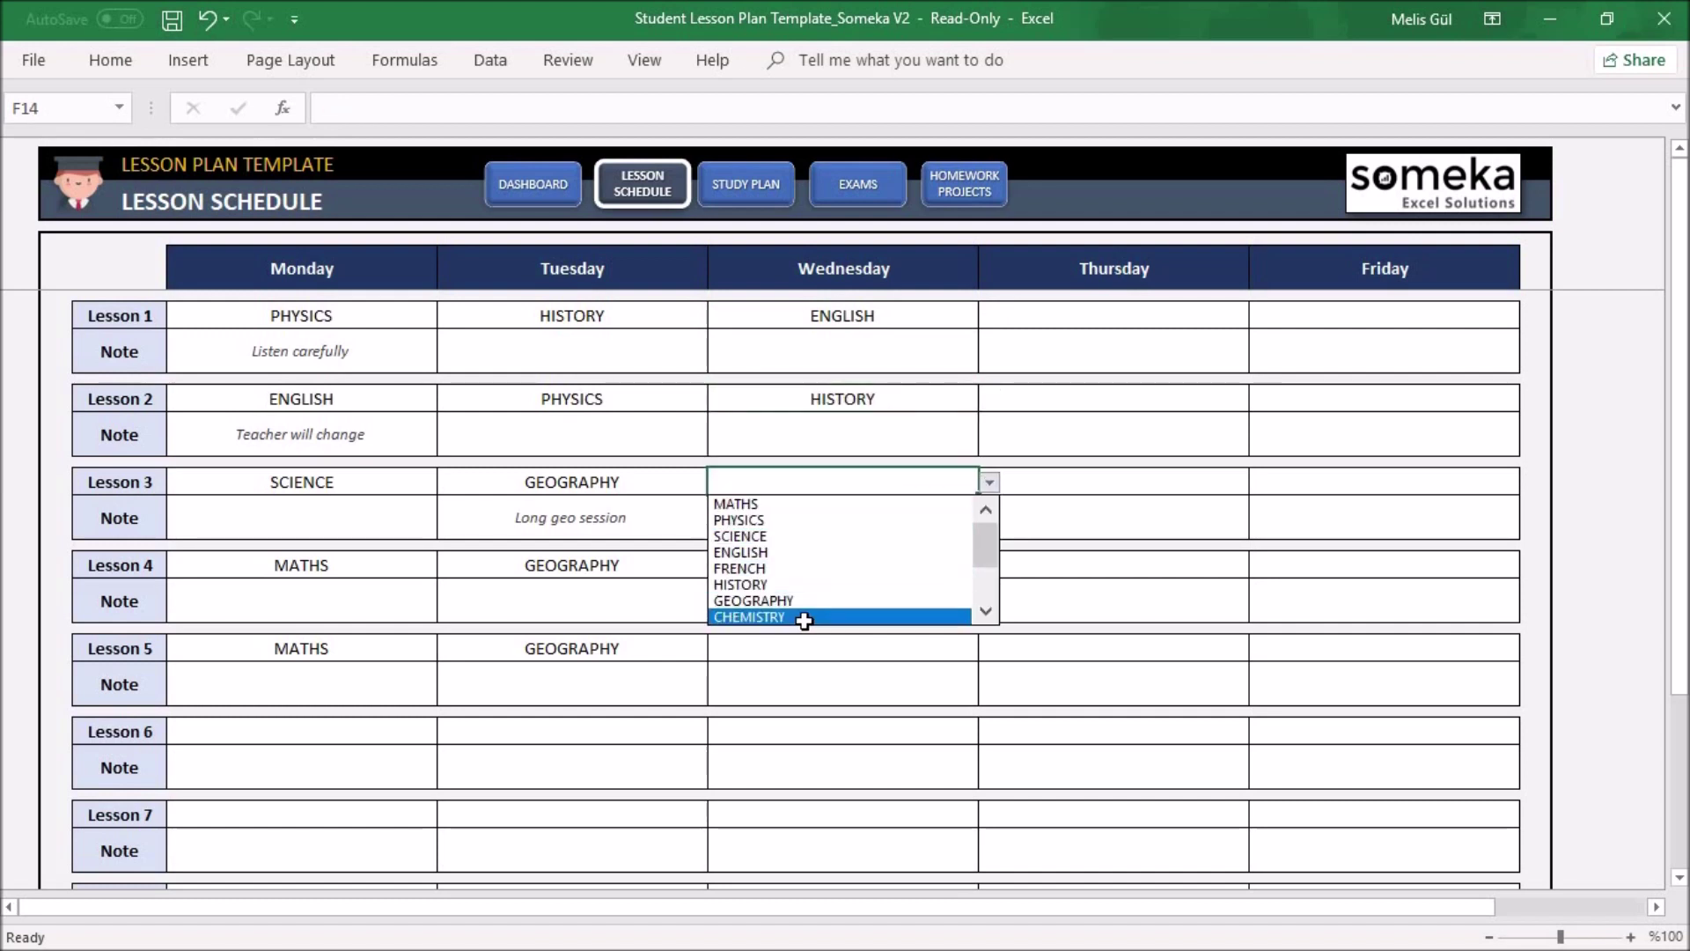
click(774, 617)
double_click(844, 351)
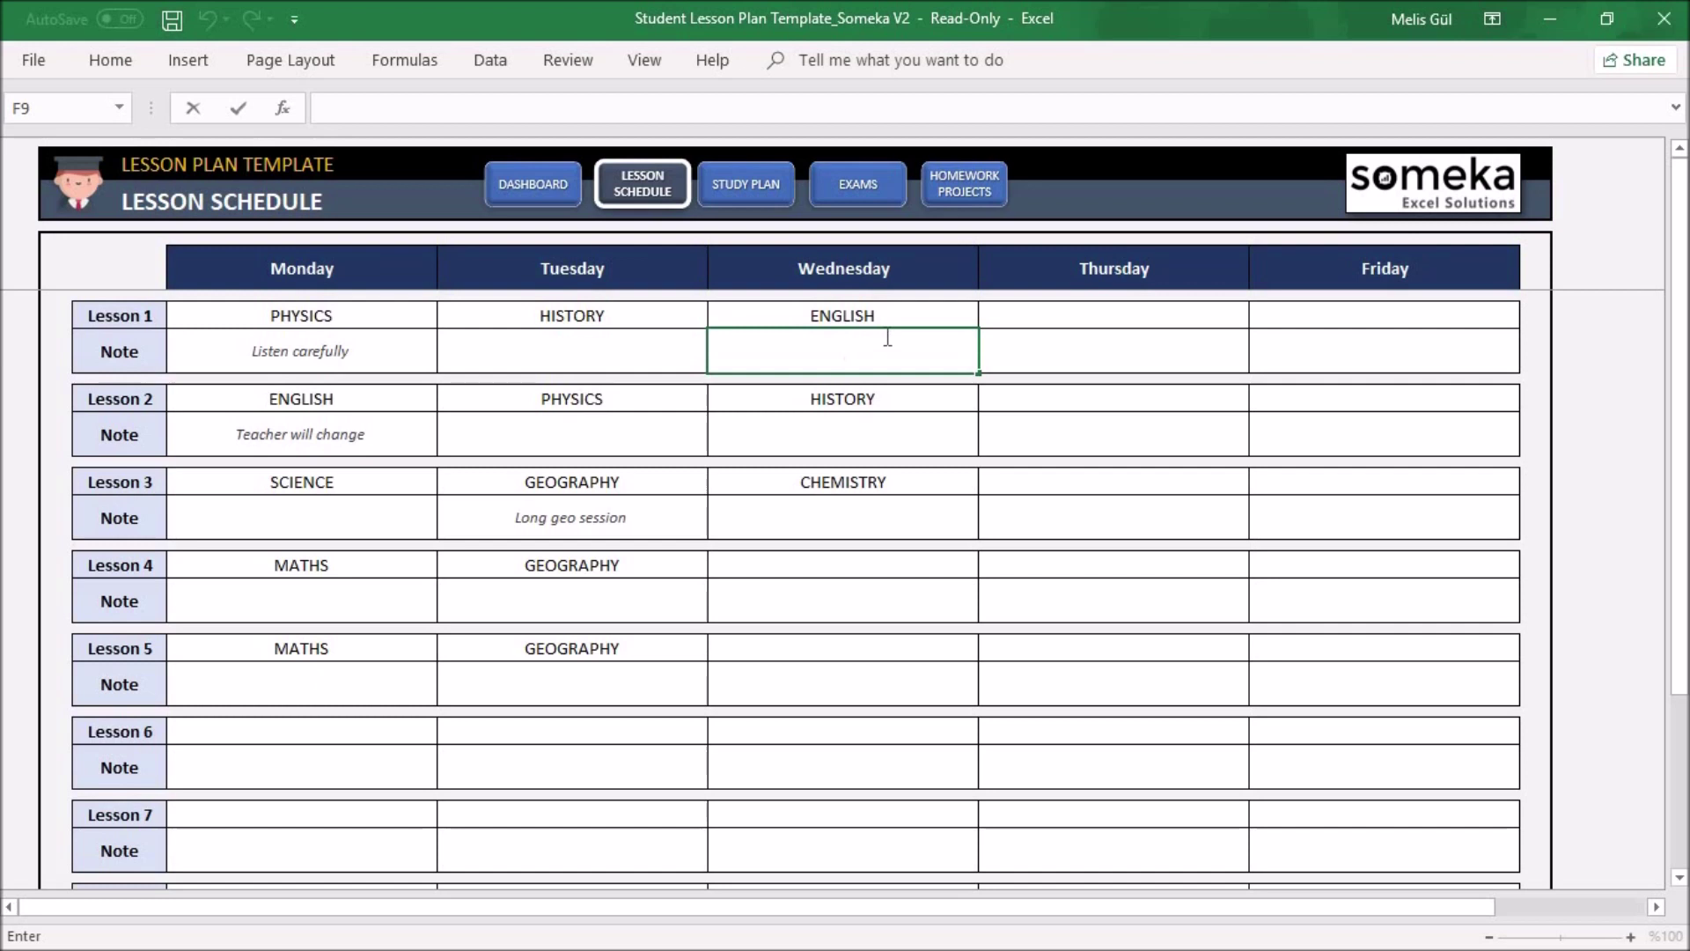
Write the note "Don't forget your book!" in F9 under Wednesday's first lesson
text(Don't fo)
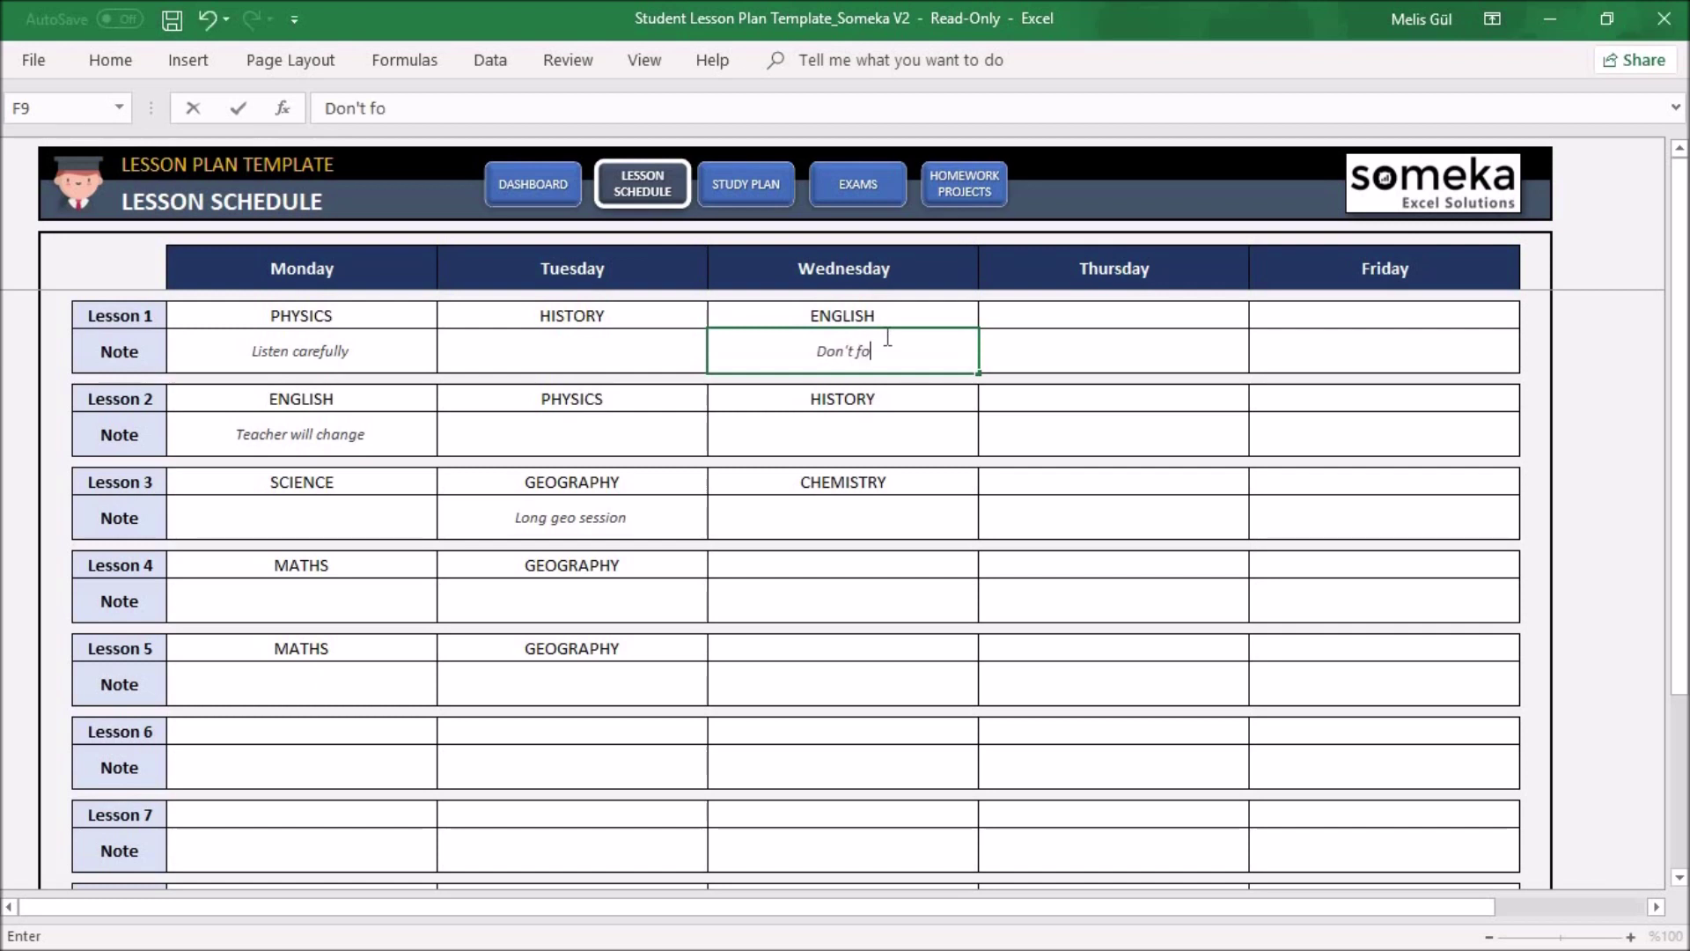
text(rget your book!)
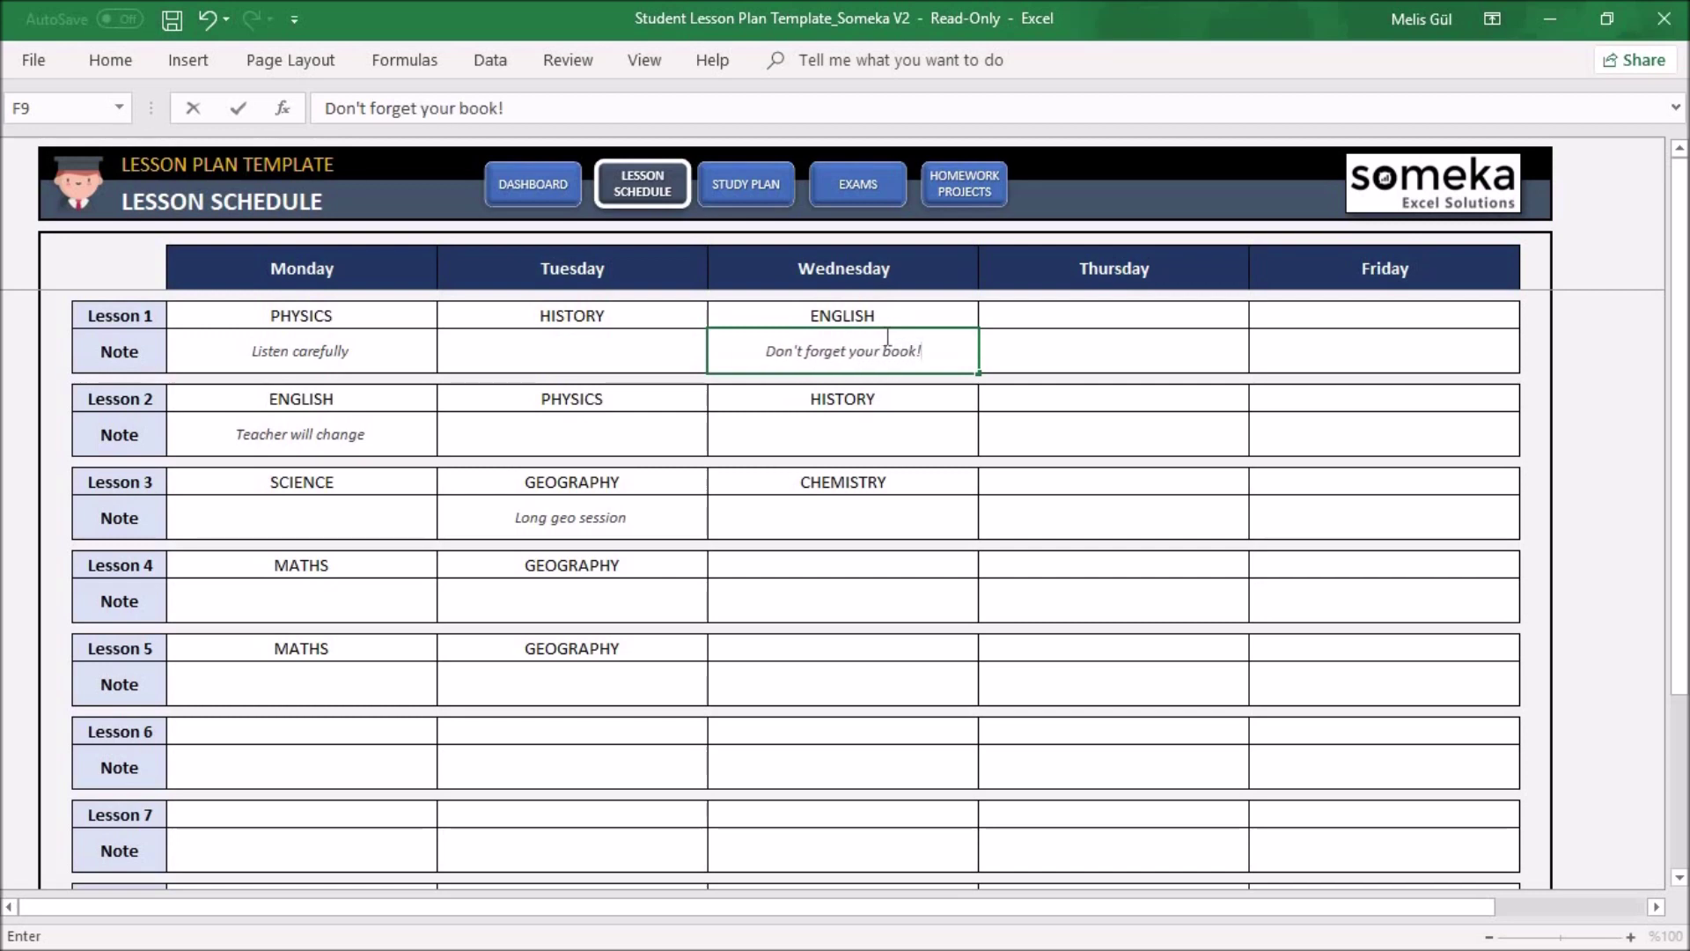
click(748, 184)
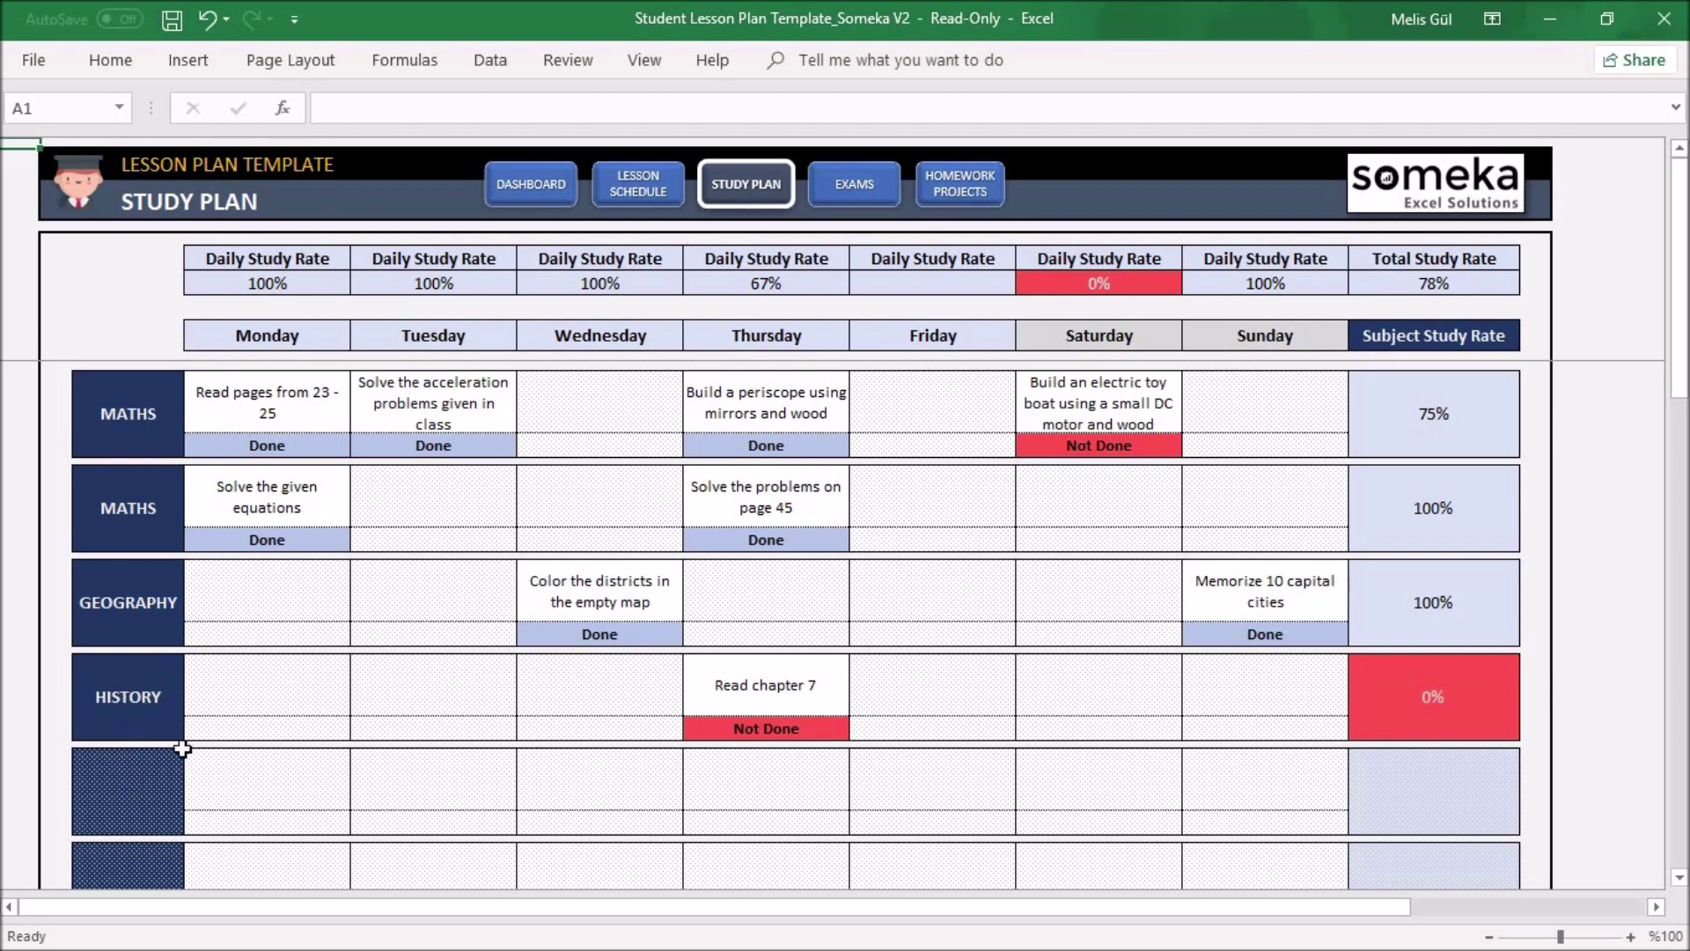
Add a FRENCH row with Monday task "Read pages from 15-30" and set its status to Not Done
click(164, 775)
click(194, 797)
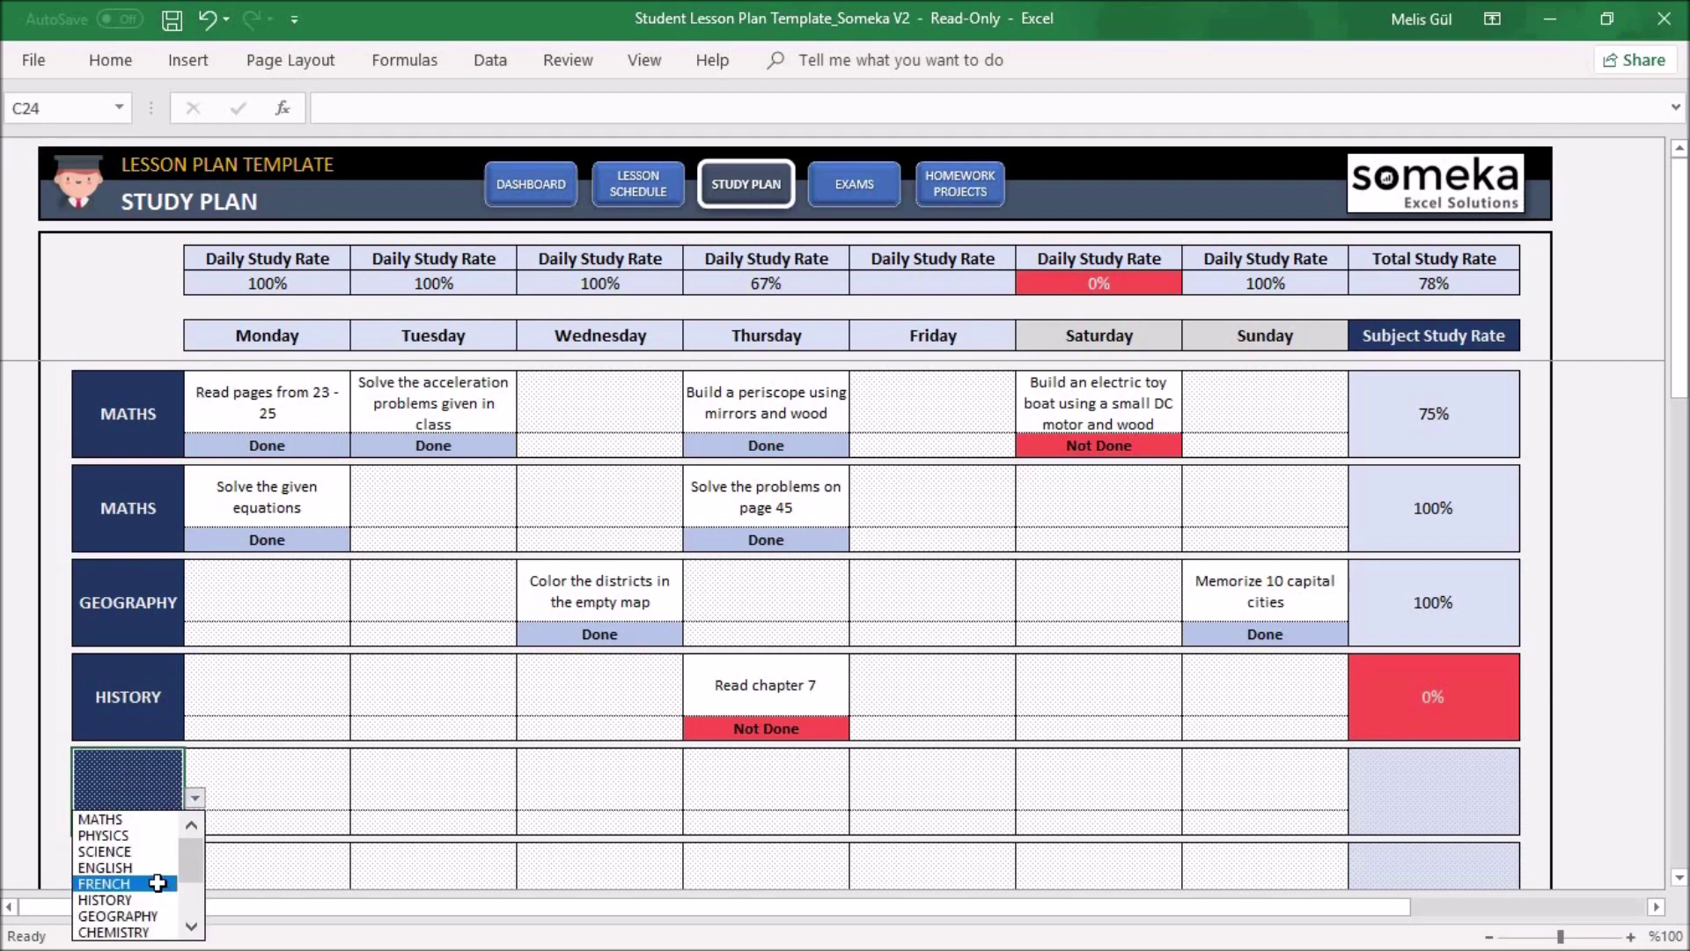
click(158, 883)
double_click(285, 758)
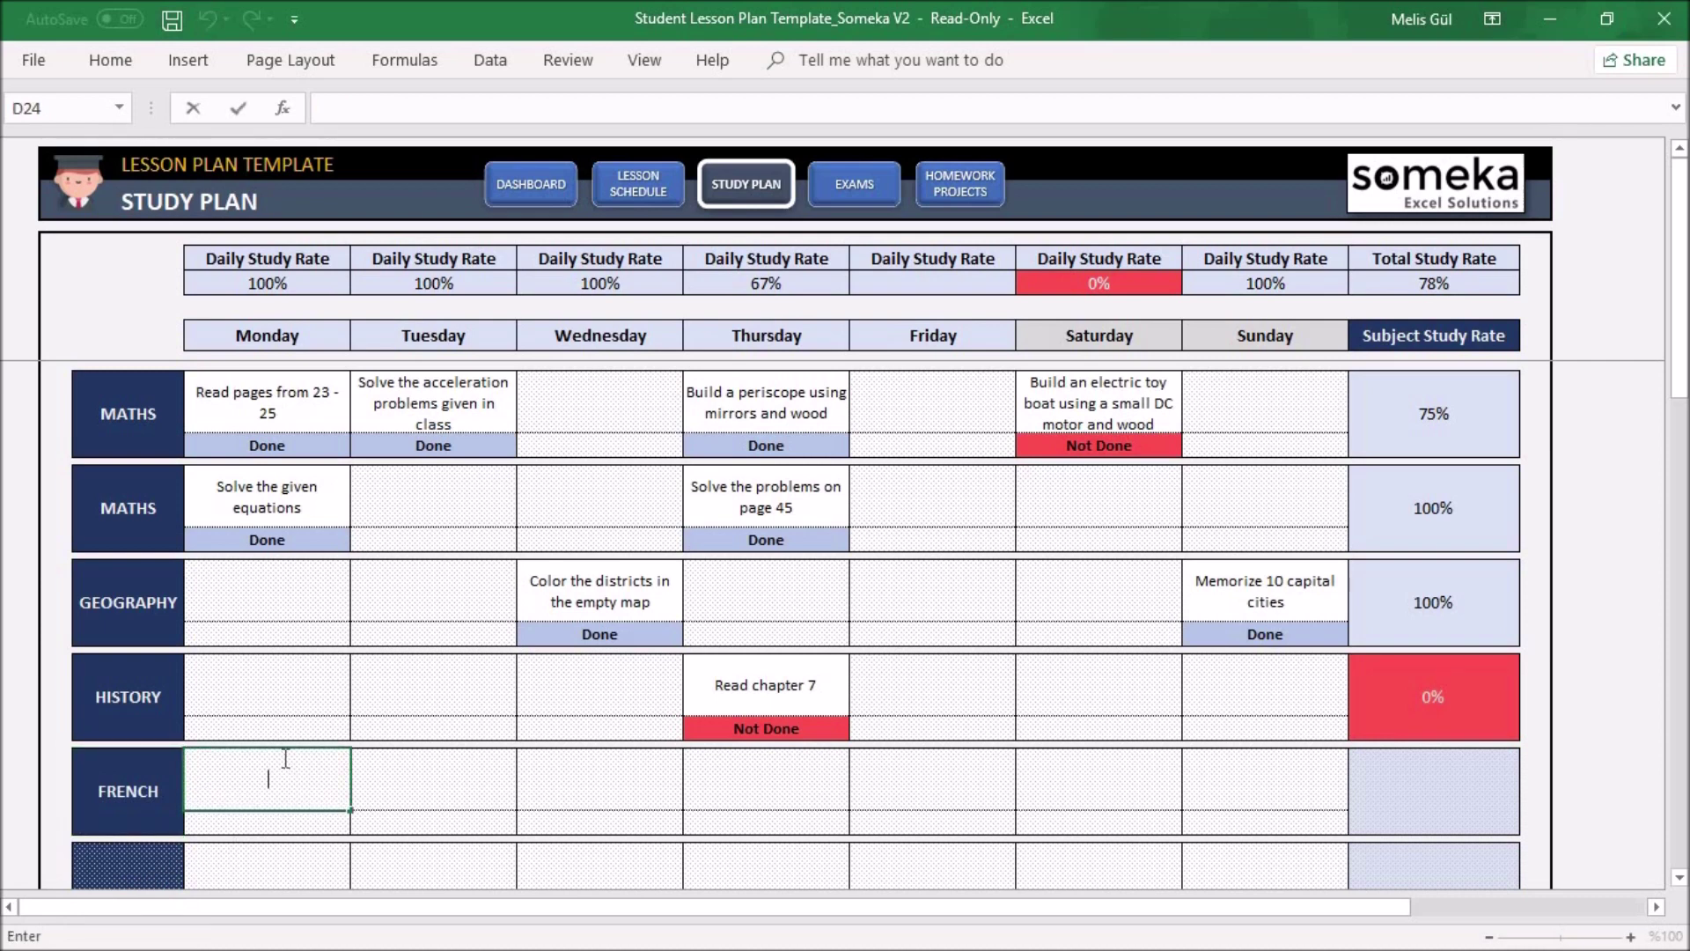
text(Read pages )
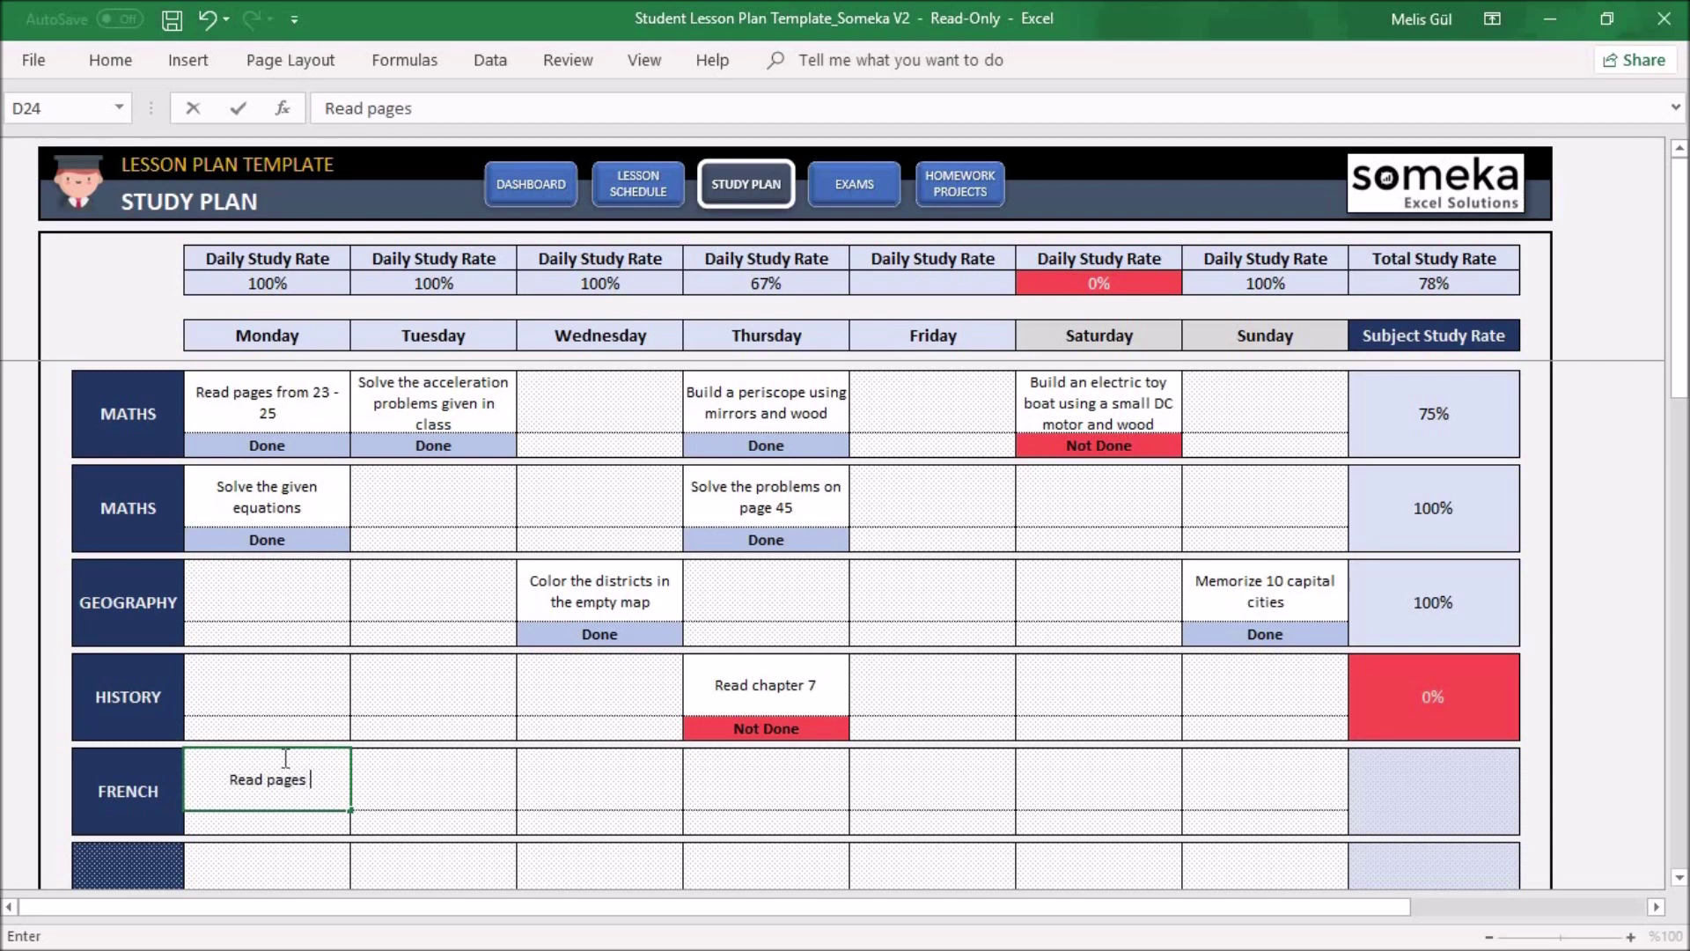
text(from 15)
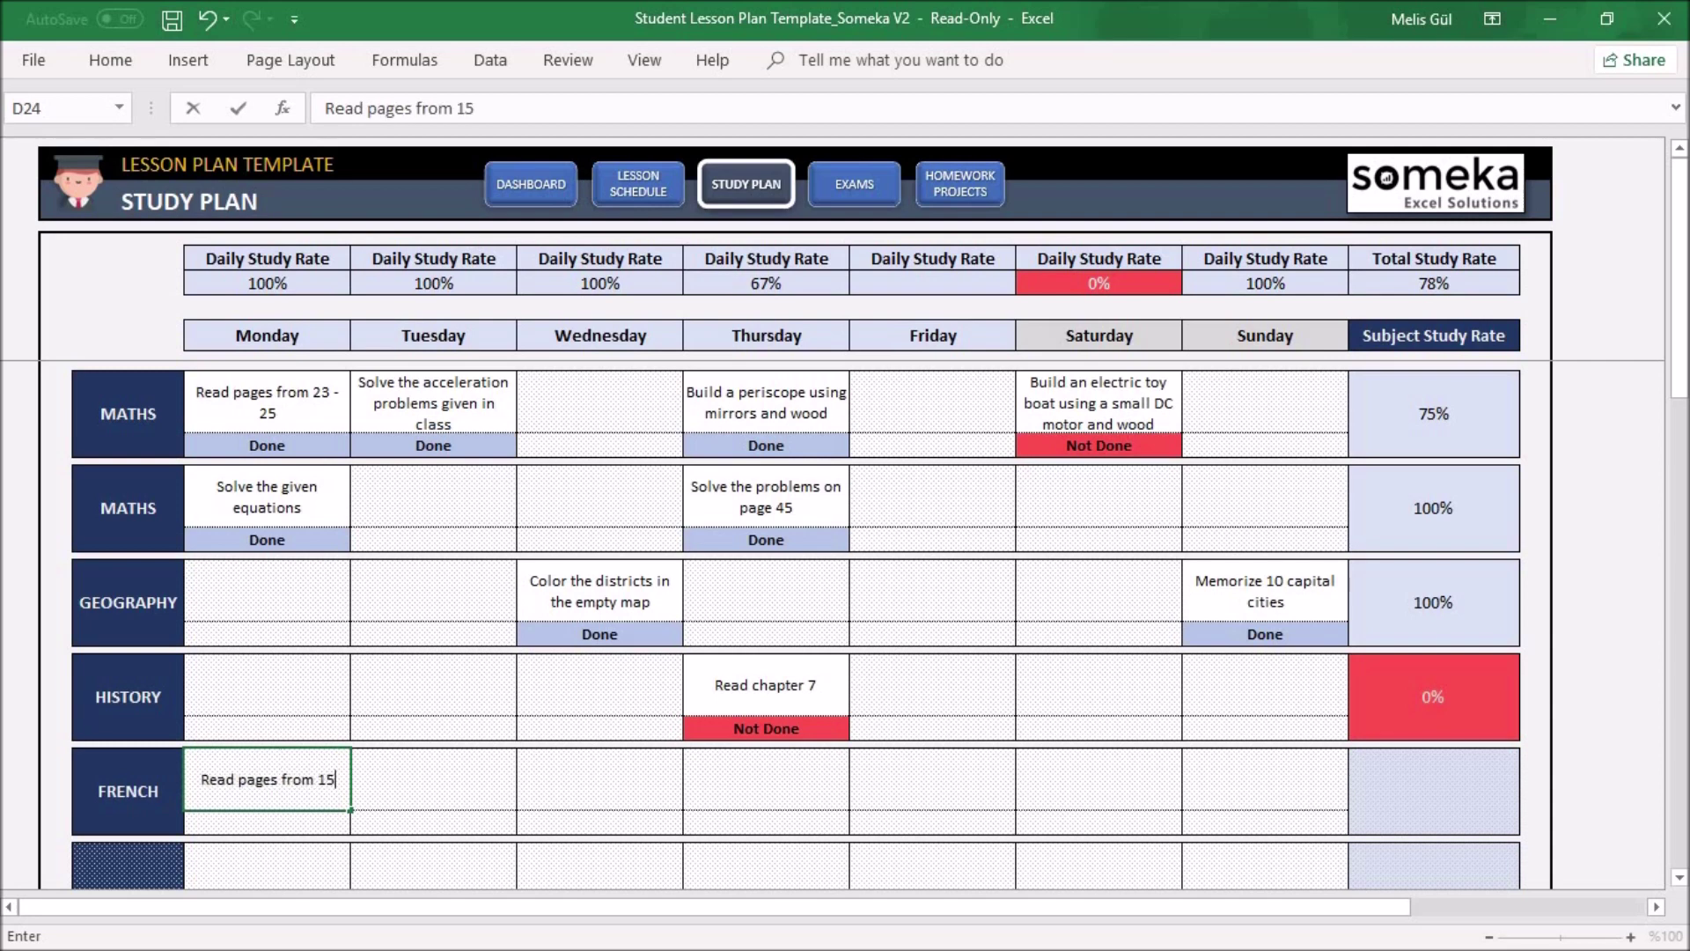
text(-30)
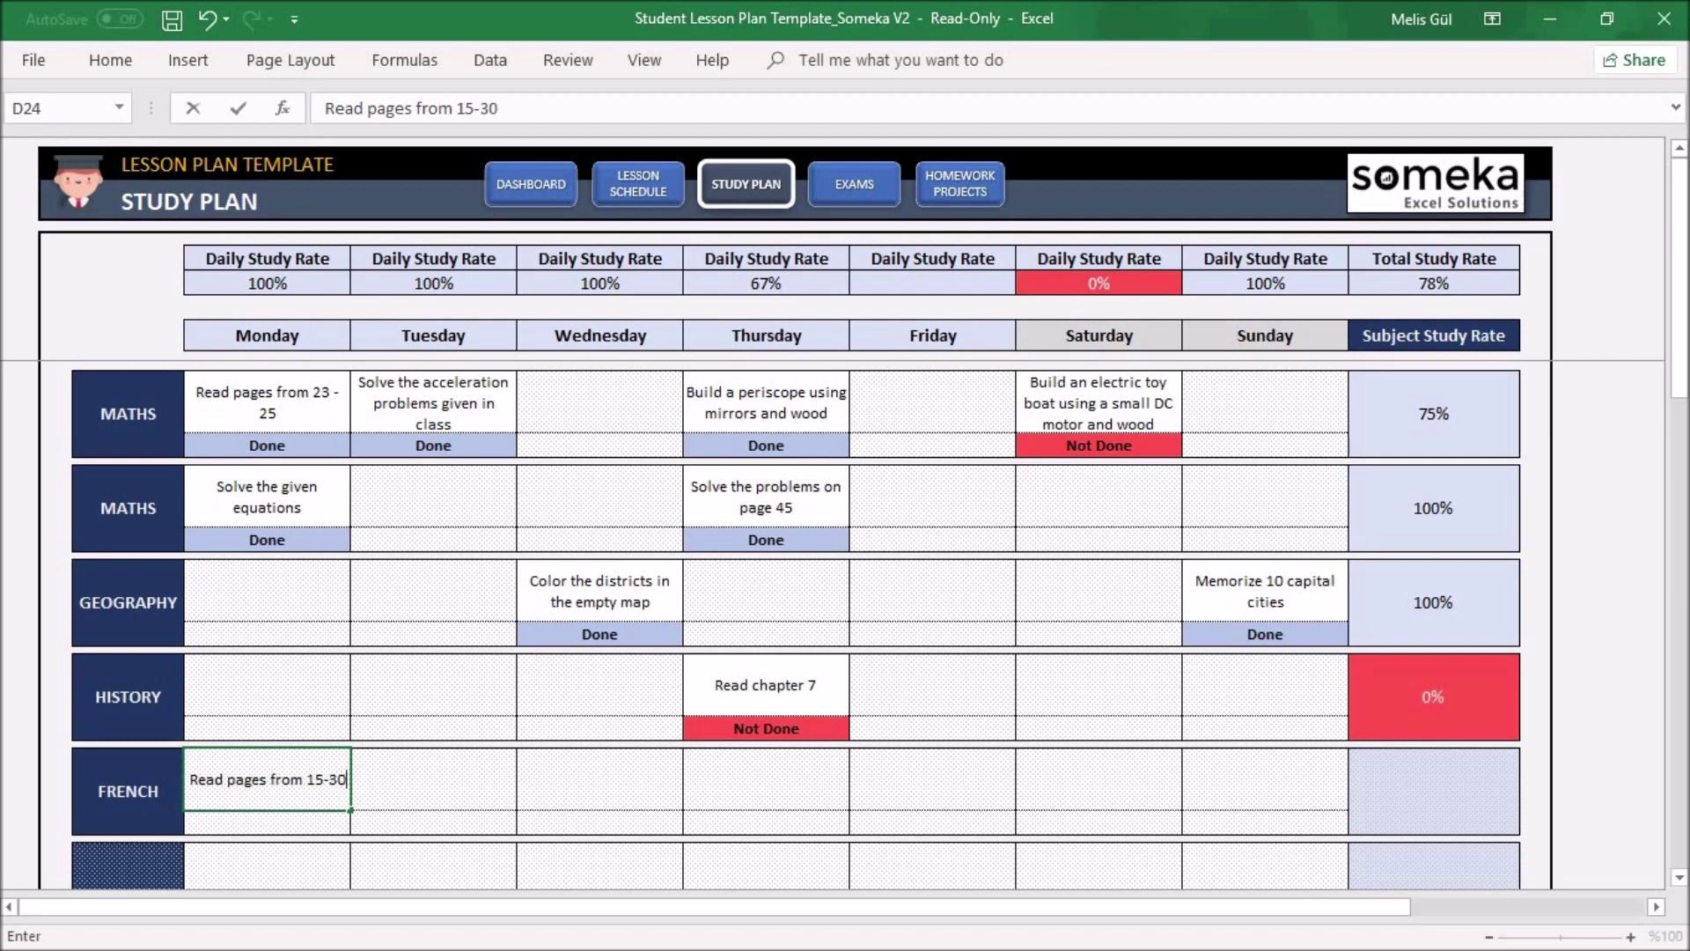
click(321, 814)
click(361, 821)
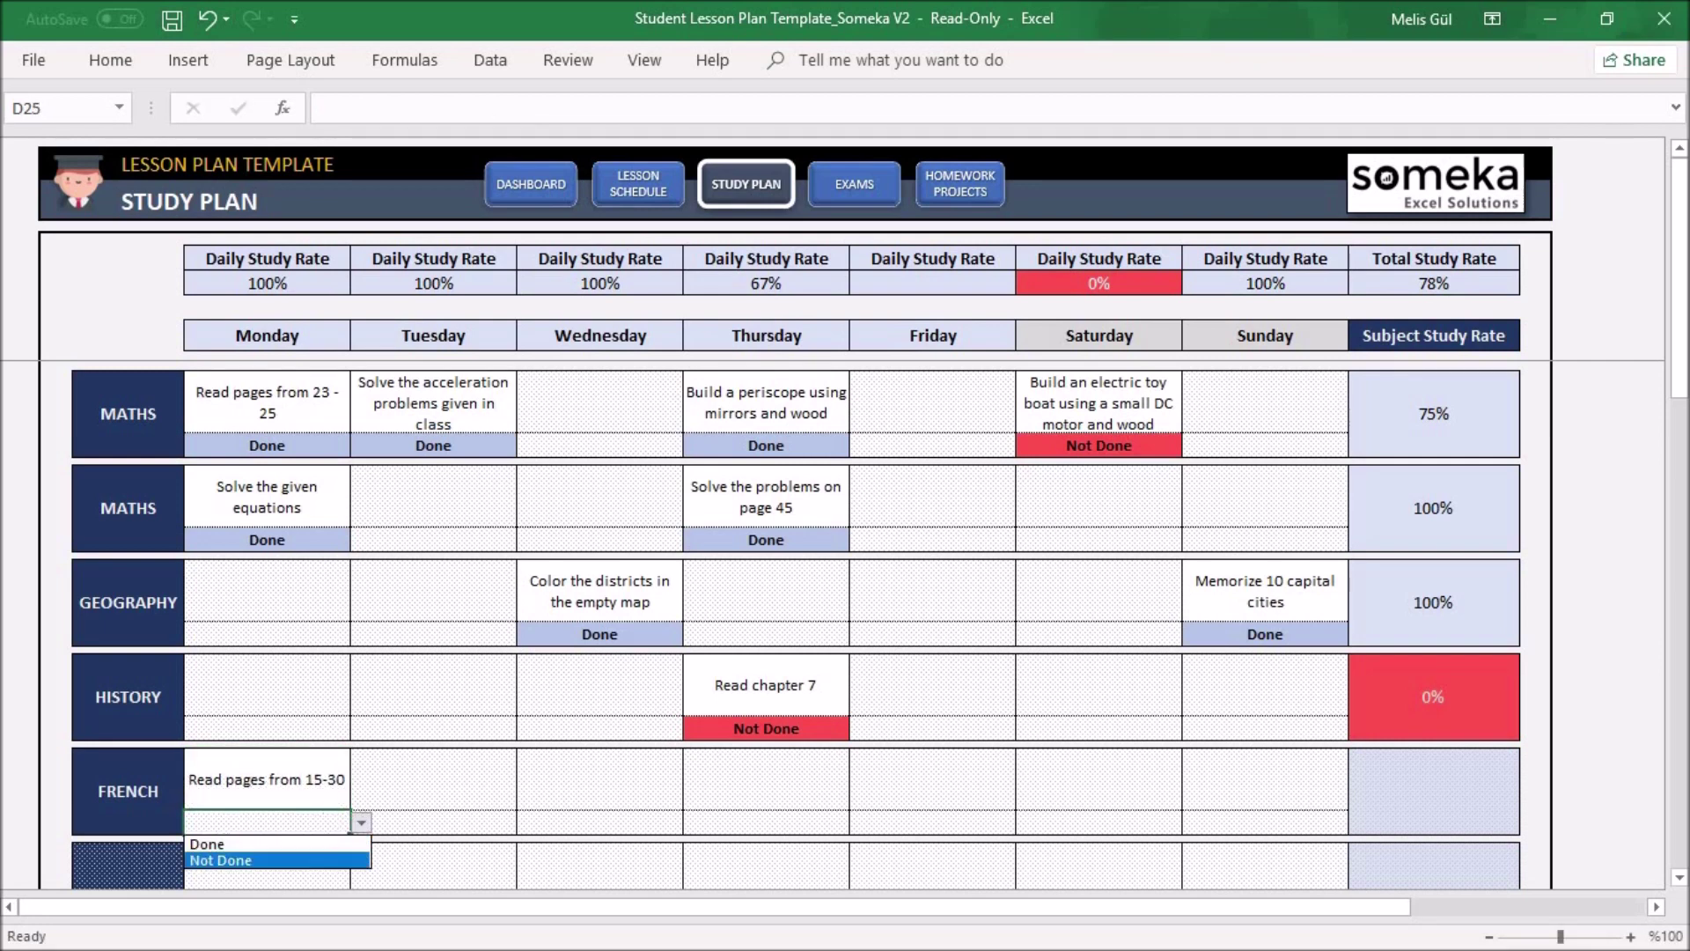
click(255, 858)
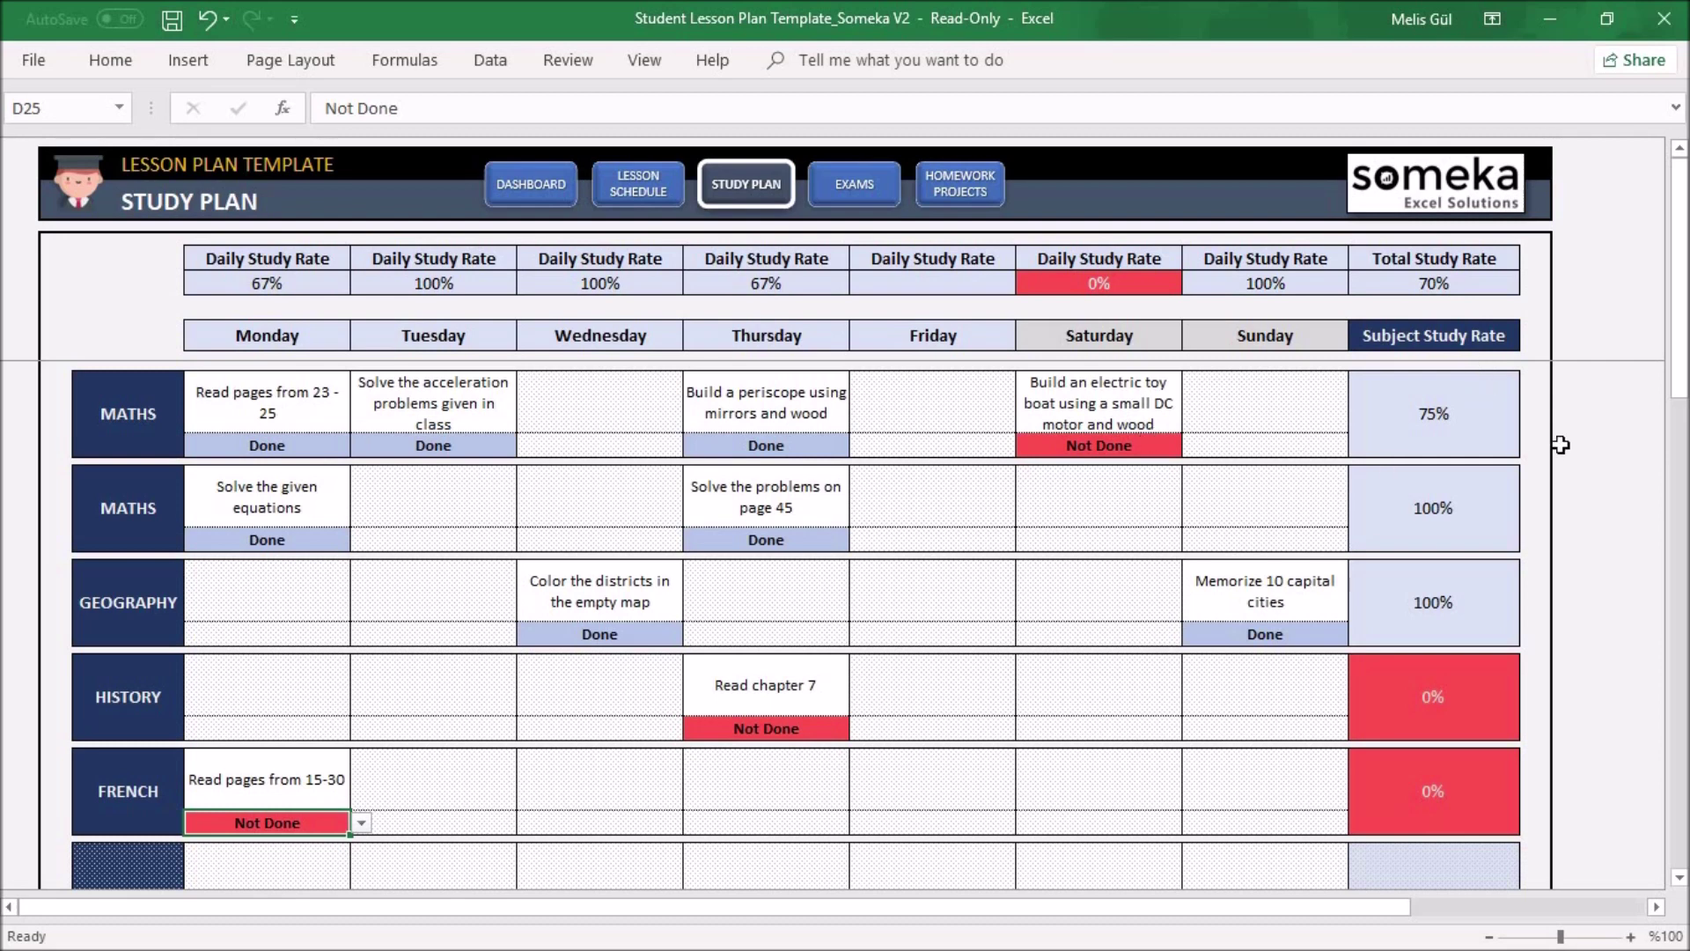
Deselect the status cell to see French at 0% and Monday's rate at 67%
click(1514, 772)
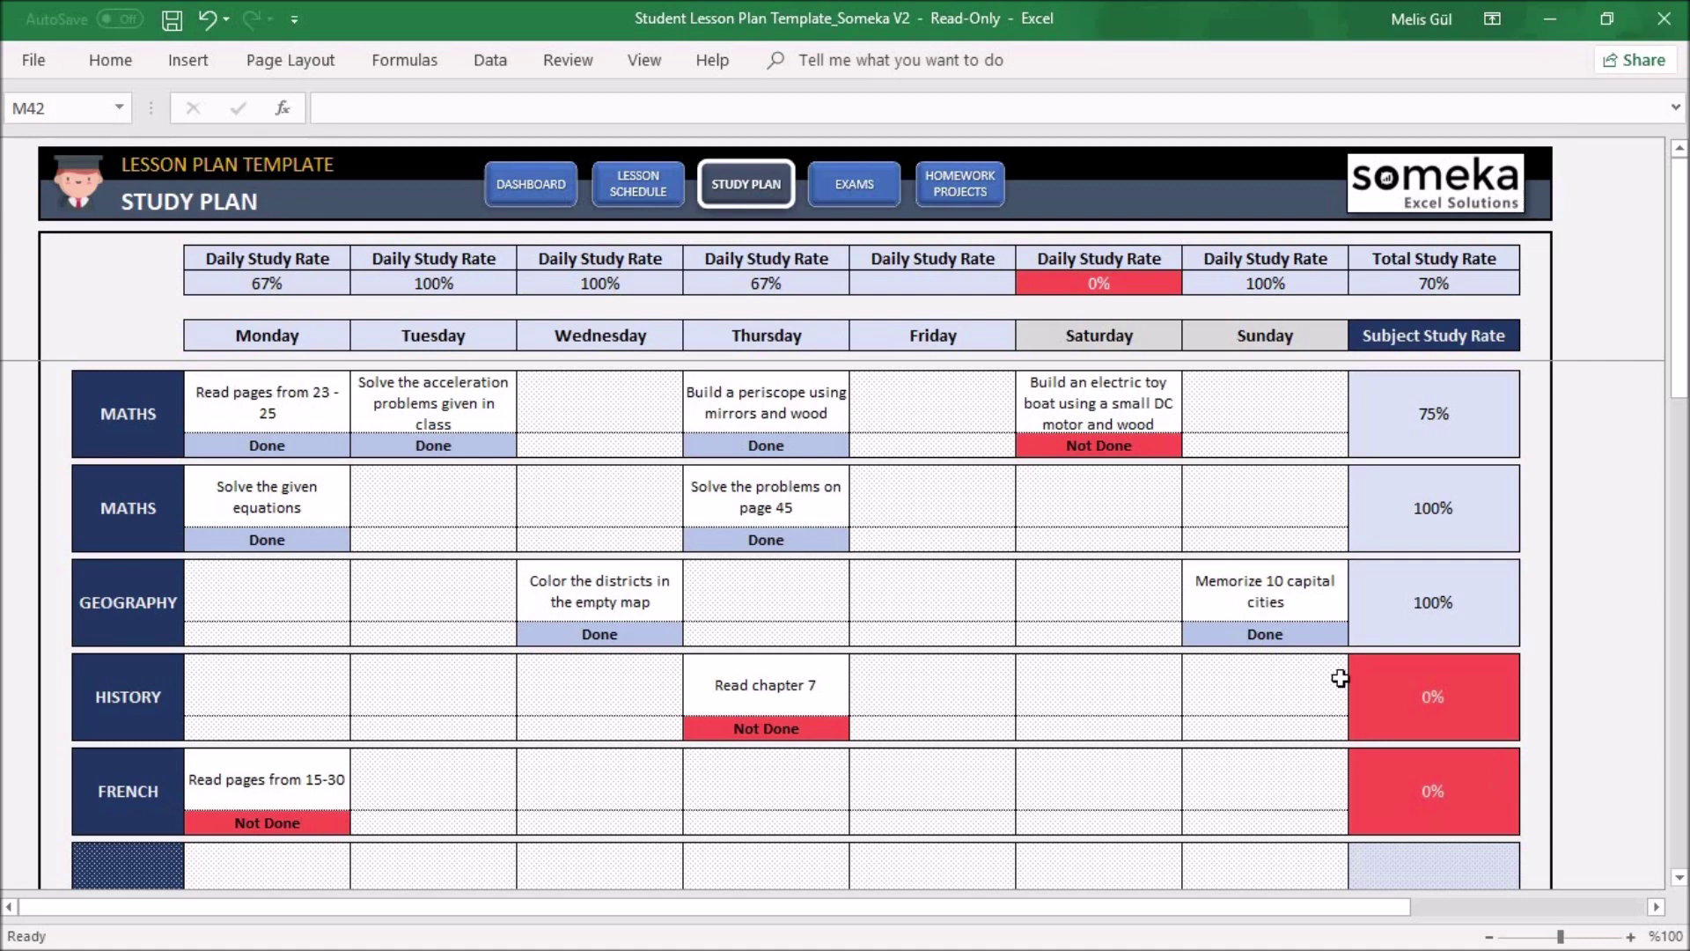
click(854, 185)
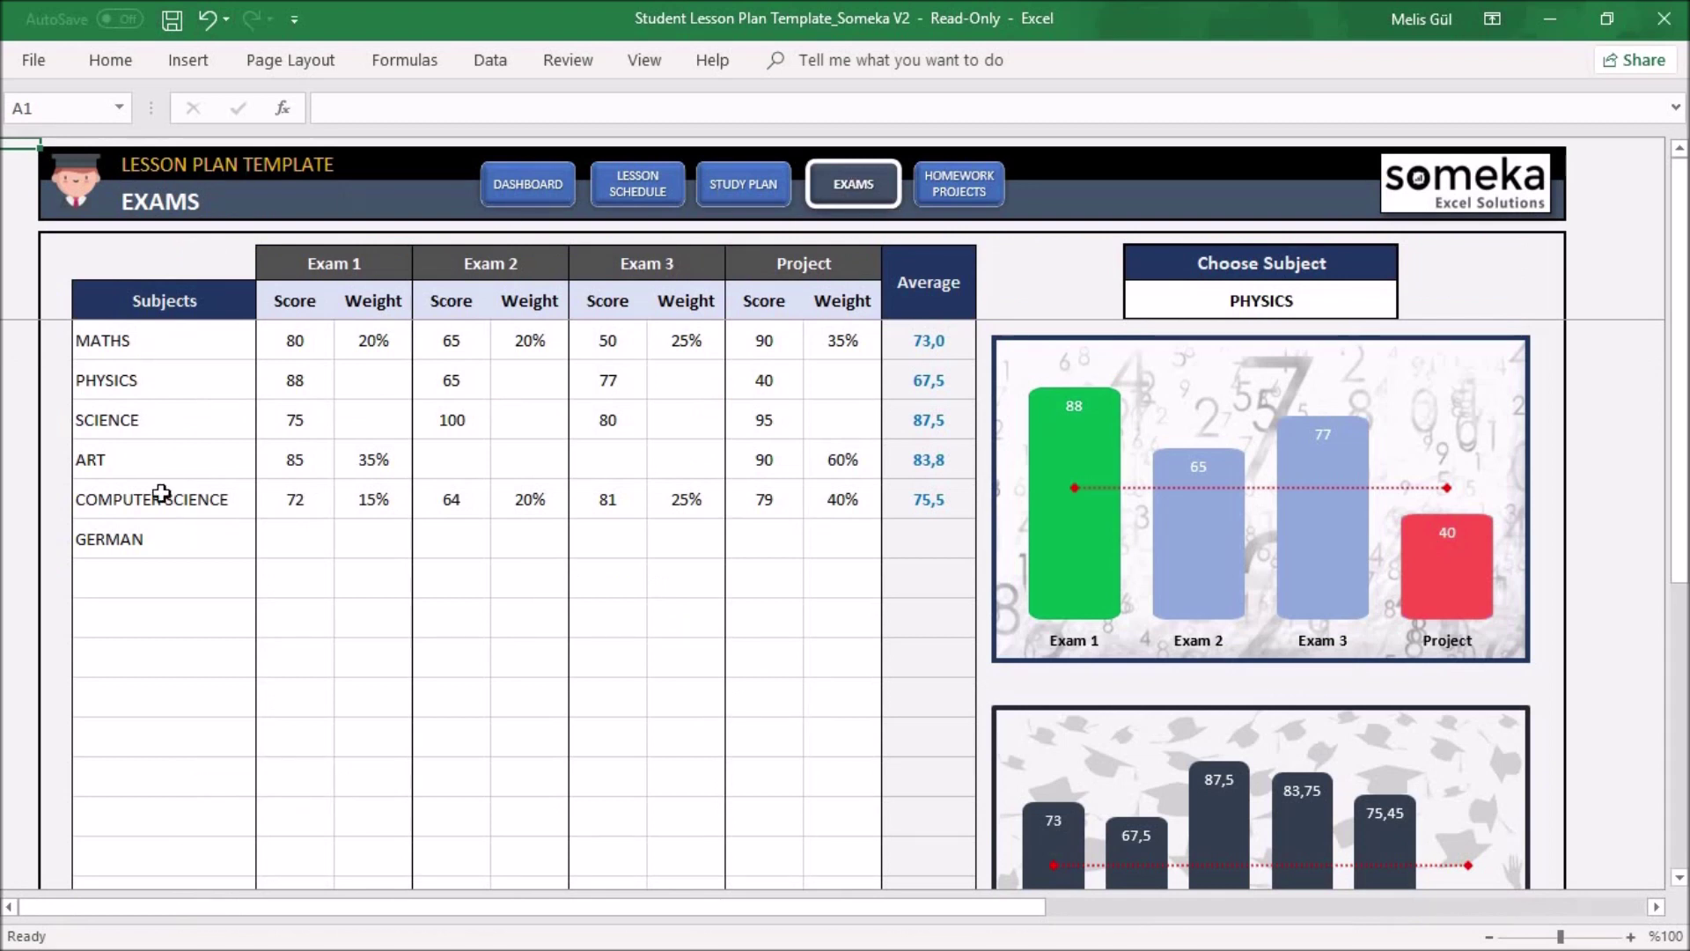
Enter German's Exam 1 score of 50 with a 25% weight
click(287, 538)
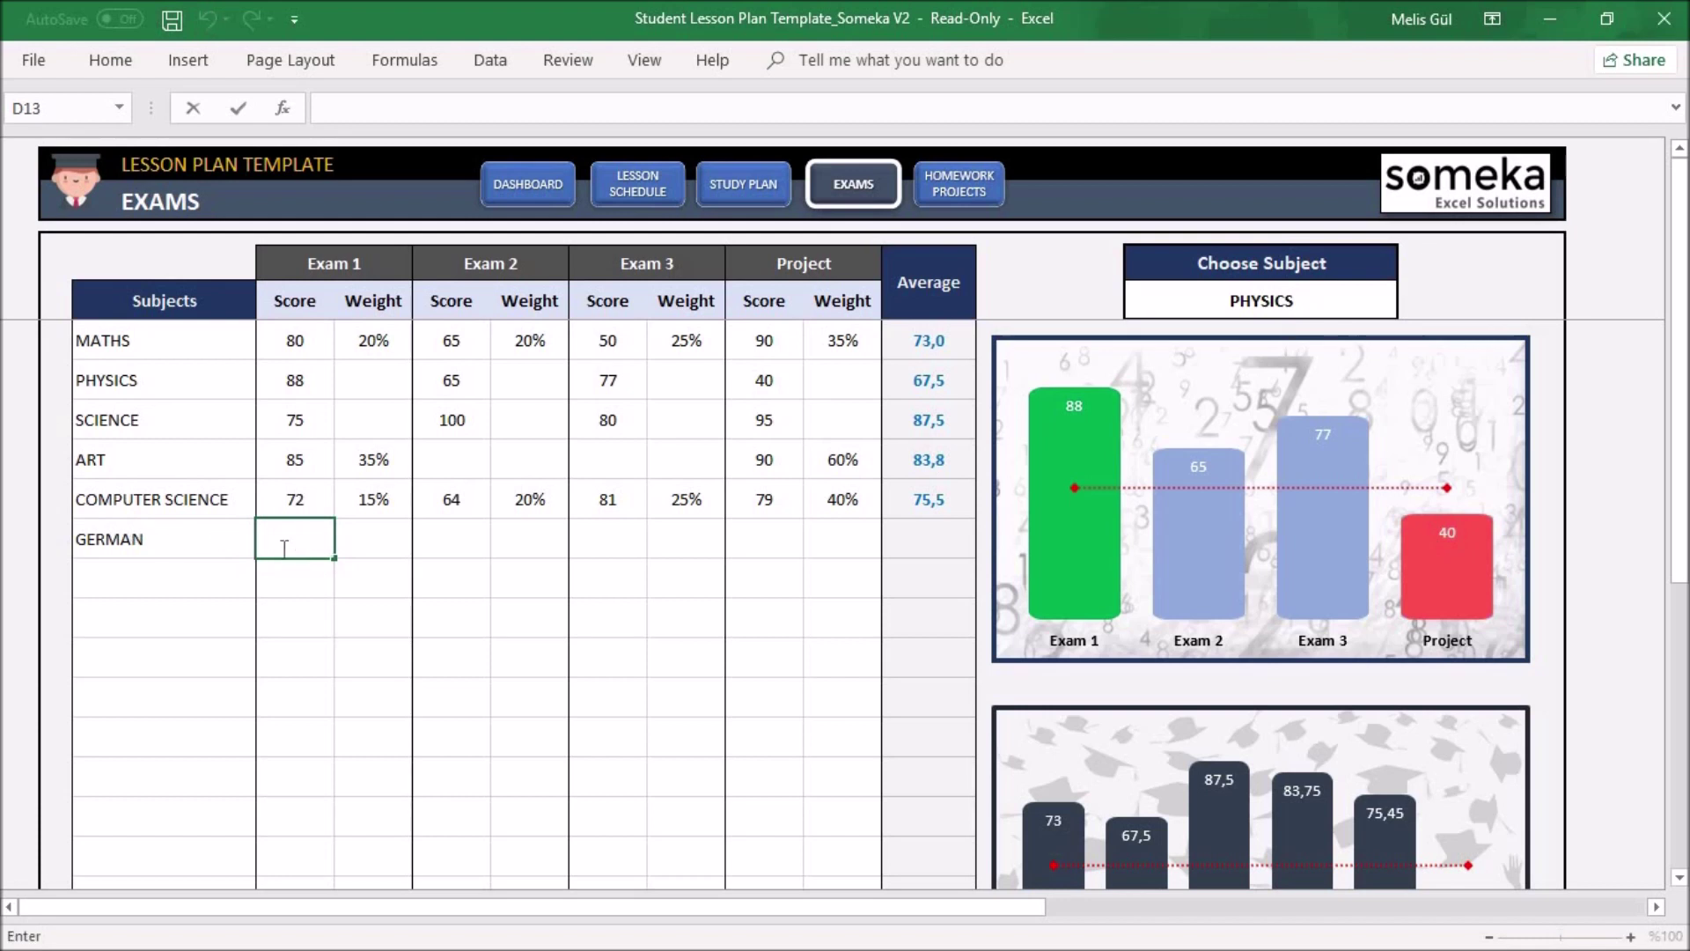
text(50)
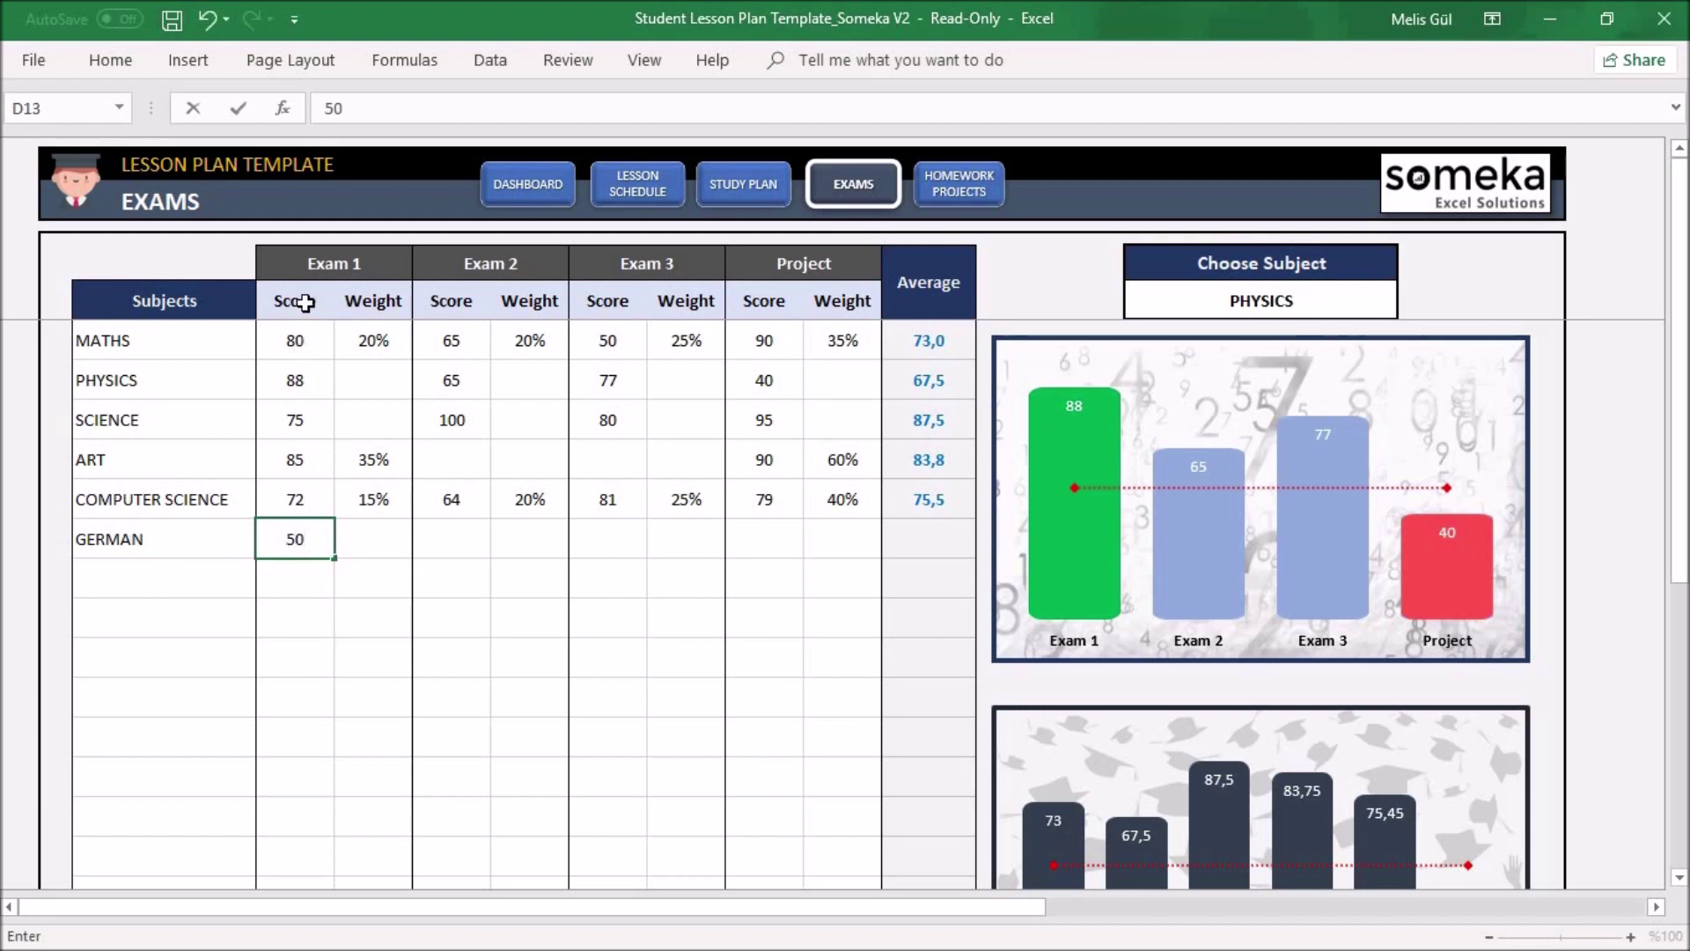
click(393, 547)
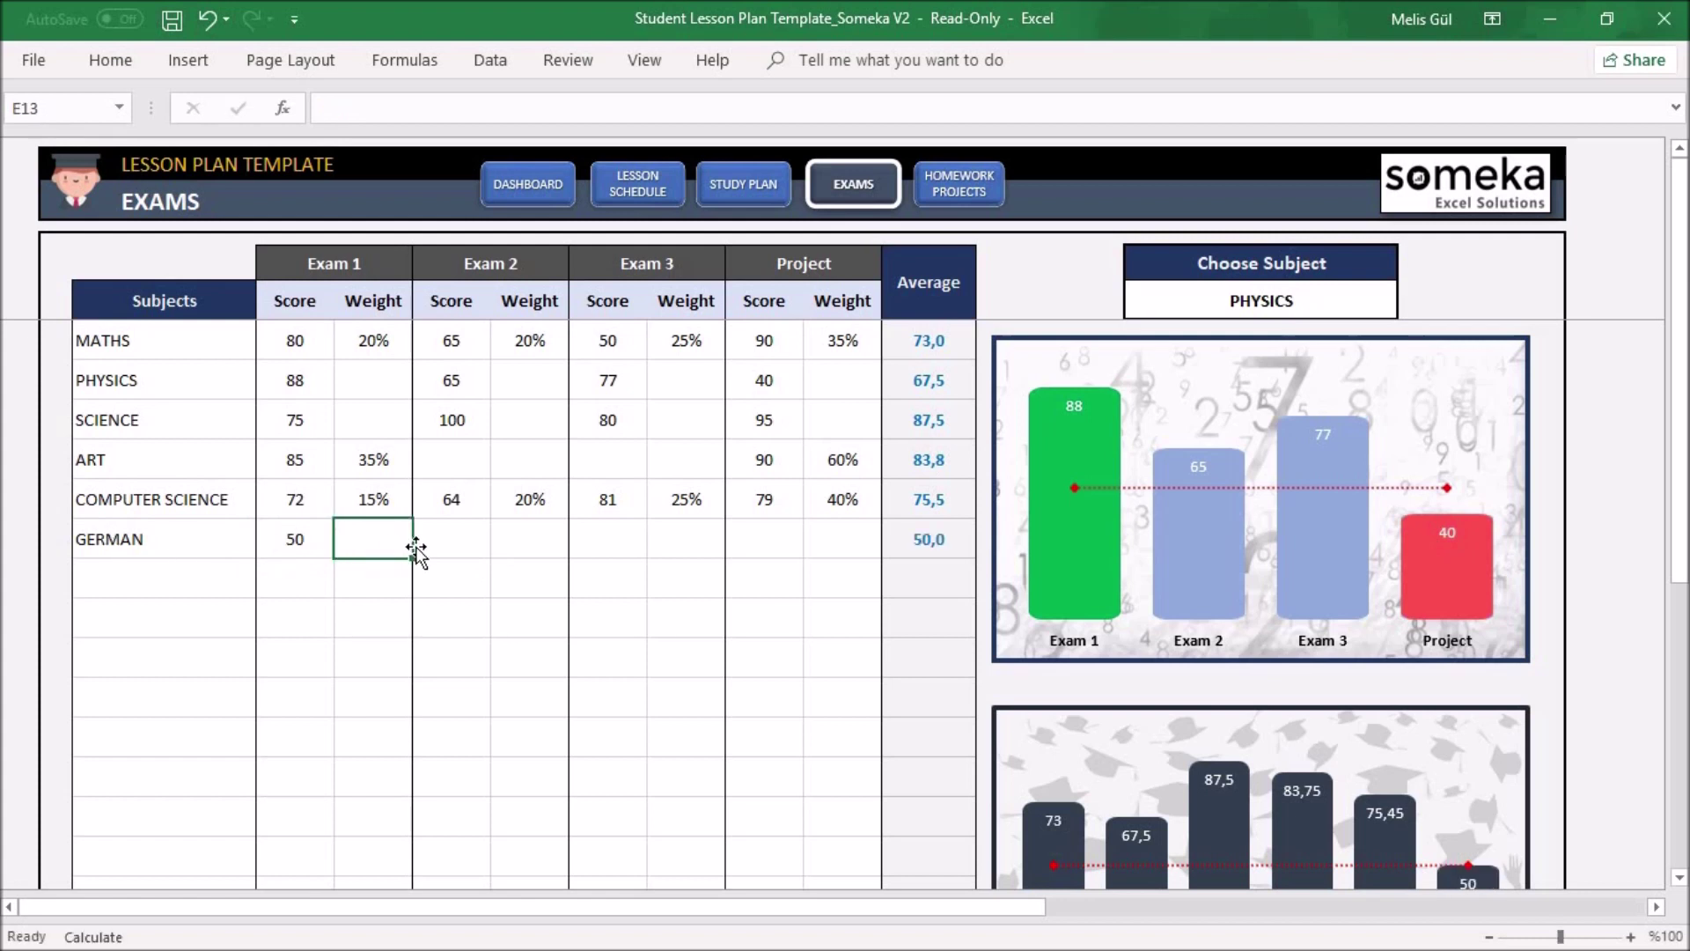
text(5%)
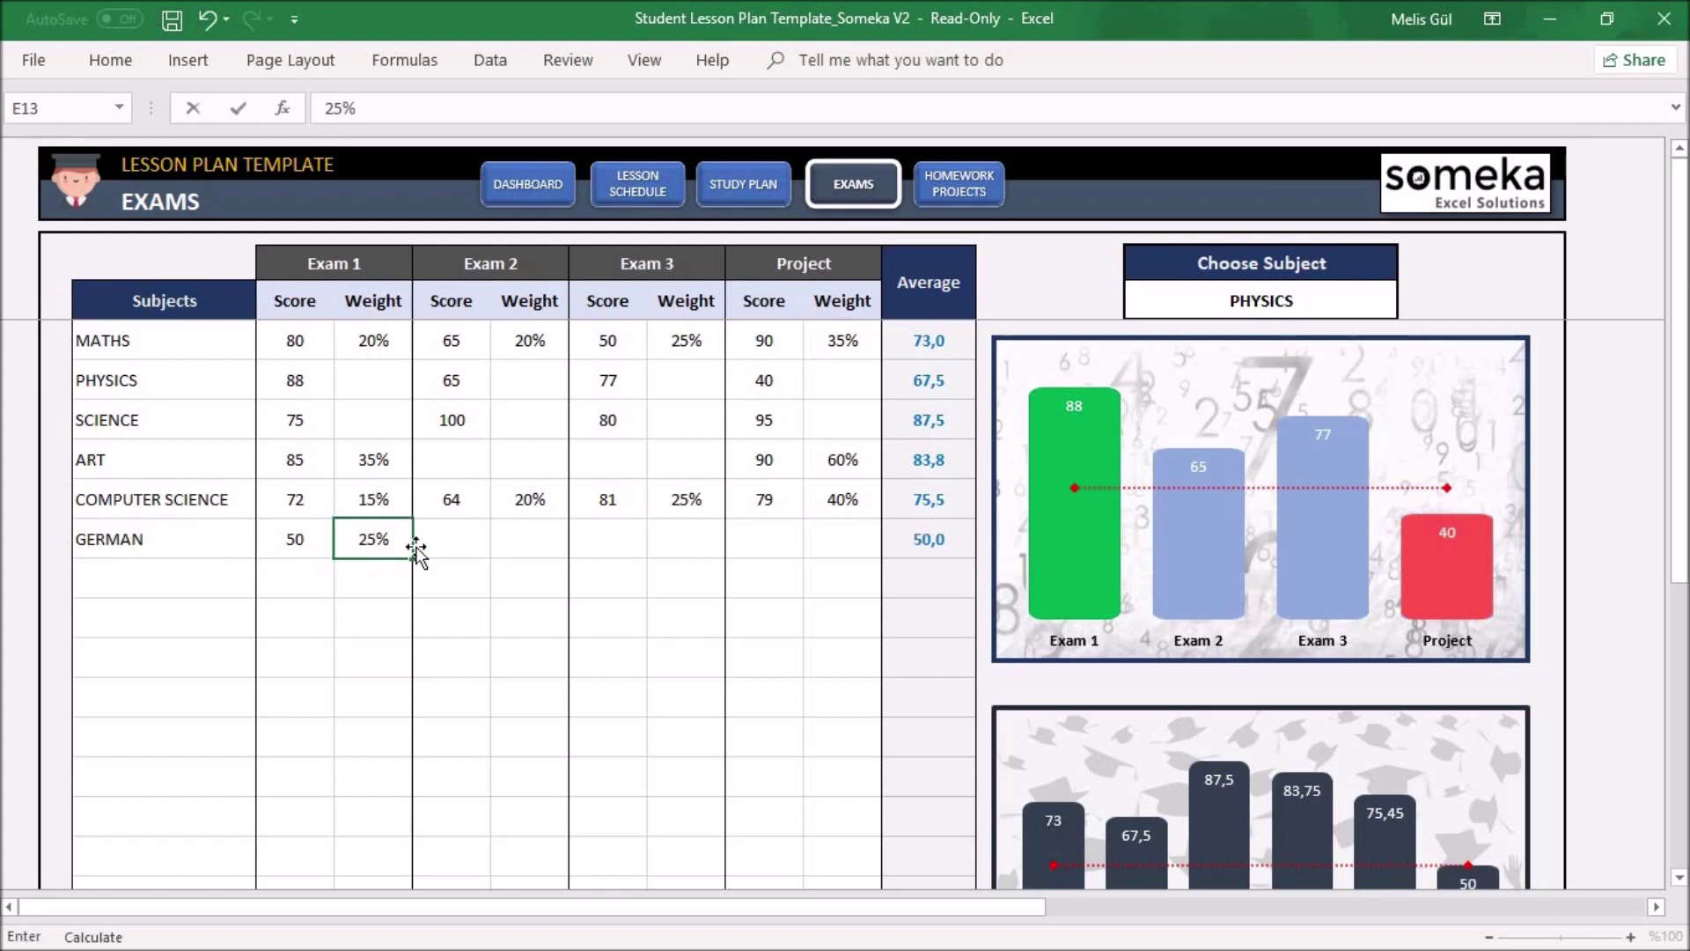
click(440, 541)
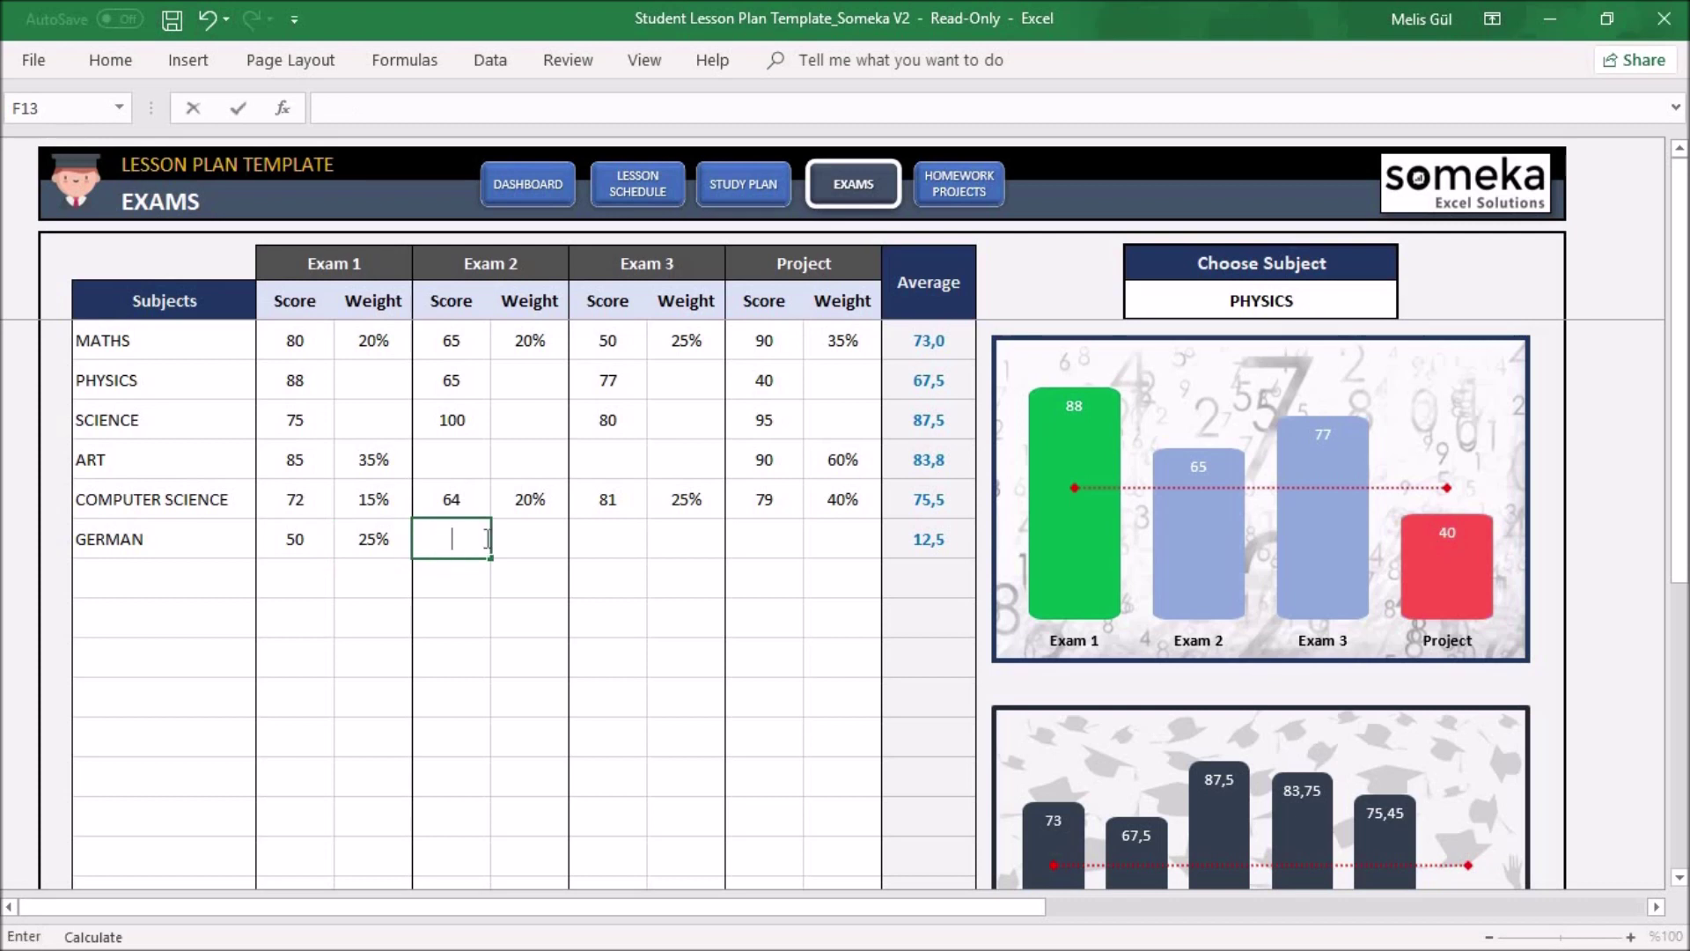
Enter German's Exam 2 score of 75 with a 25% weight
text(75)
click(543, 554)
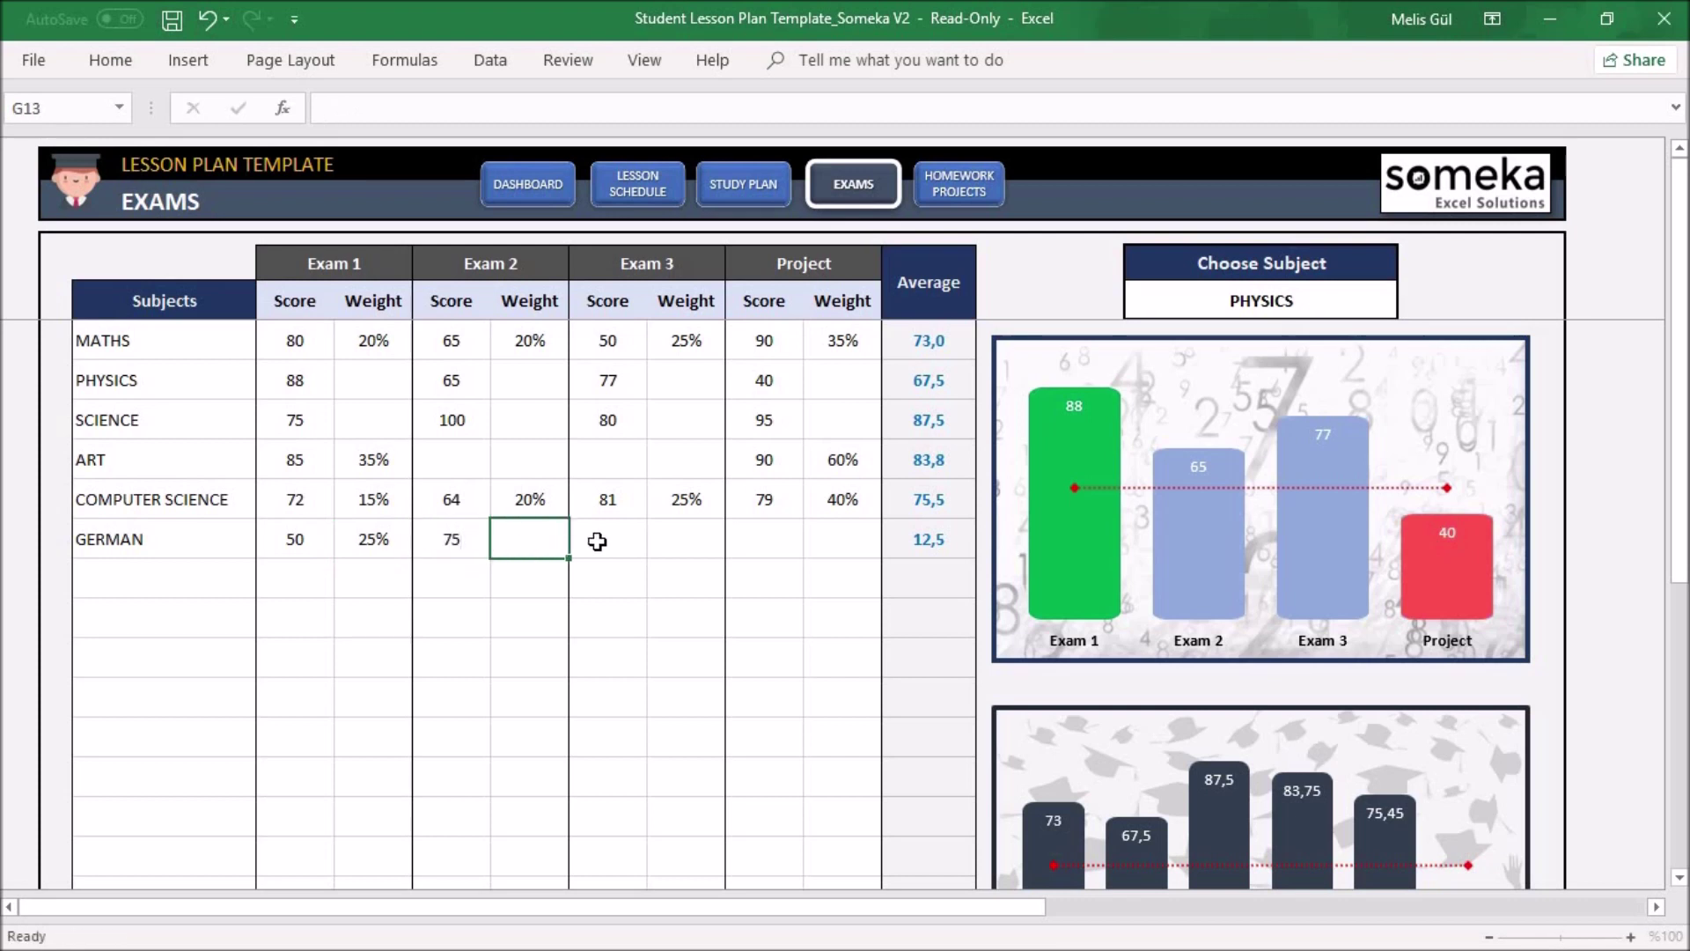
text(25)
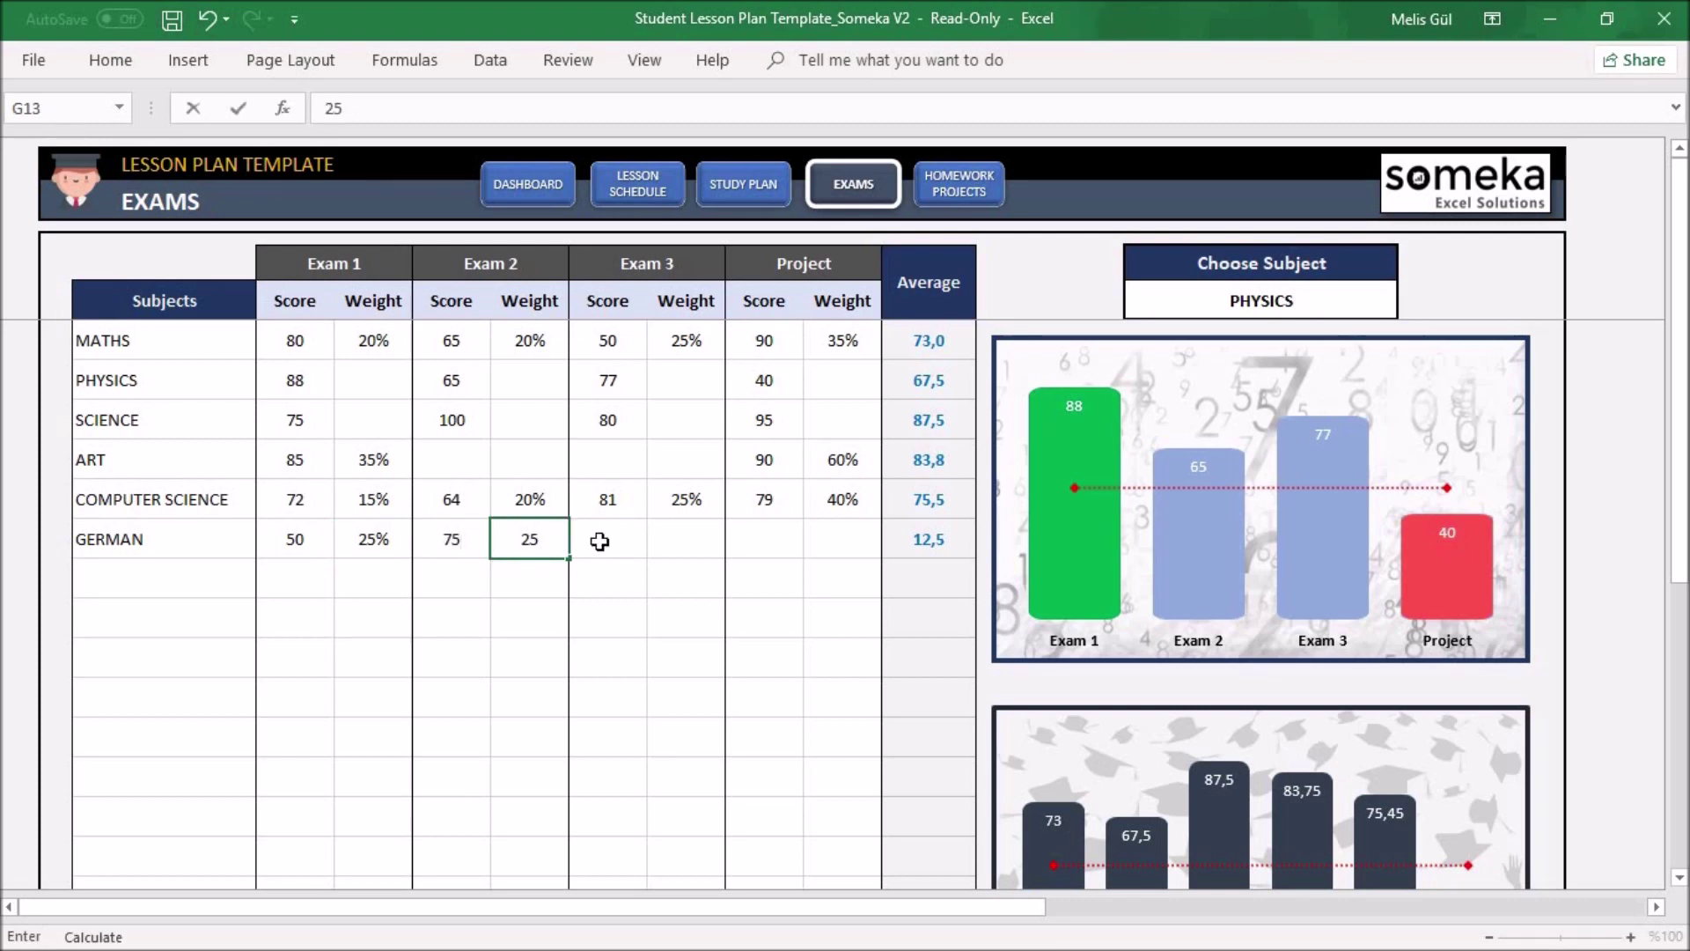
text(%)
key(BackSpace)
text(:%)
click(600, 541)
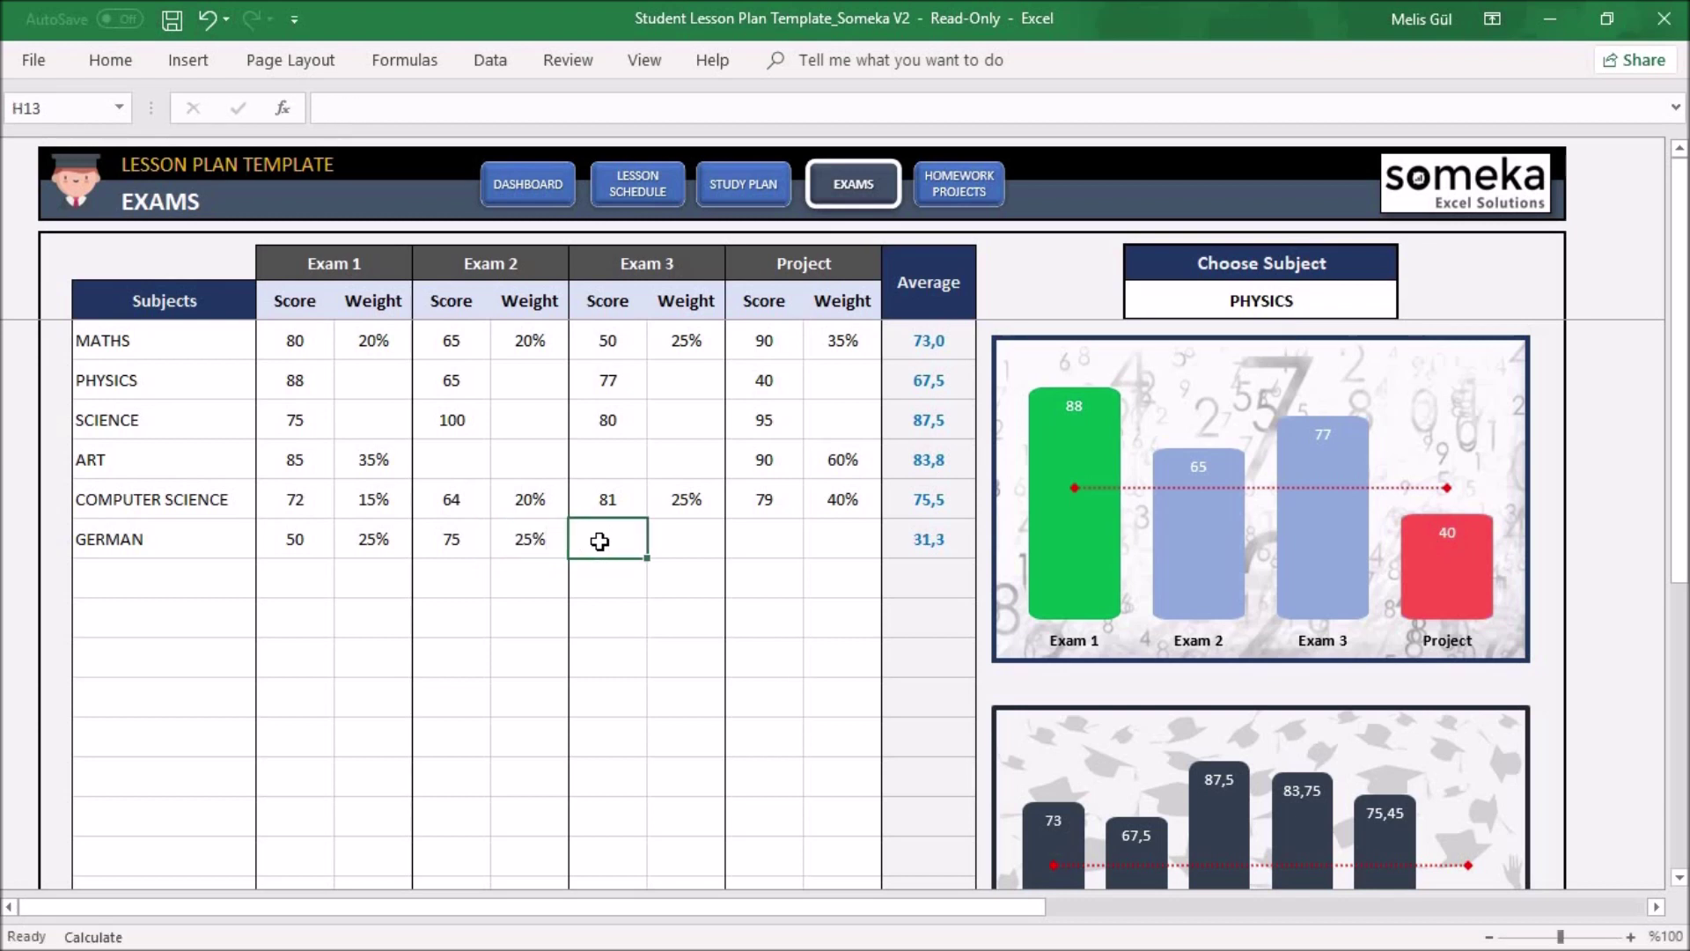
Enter German's Exam 3 score of 80 with a 50% weight
text(80)
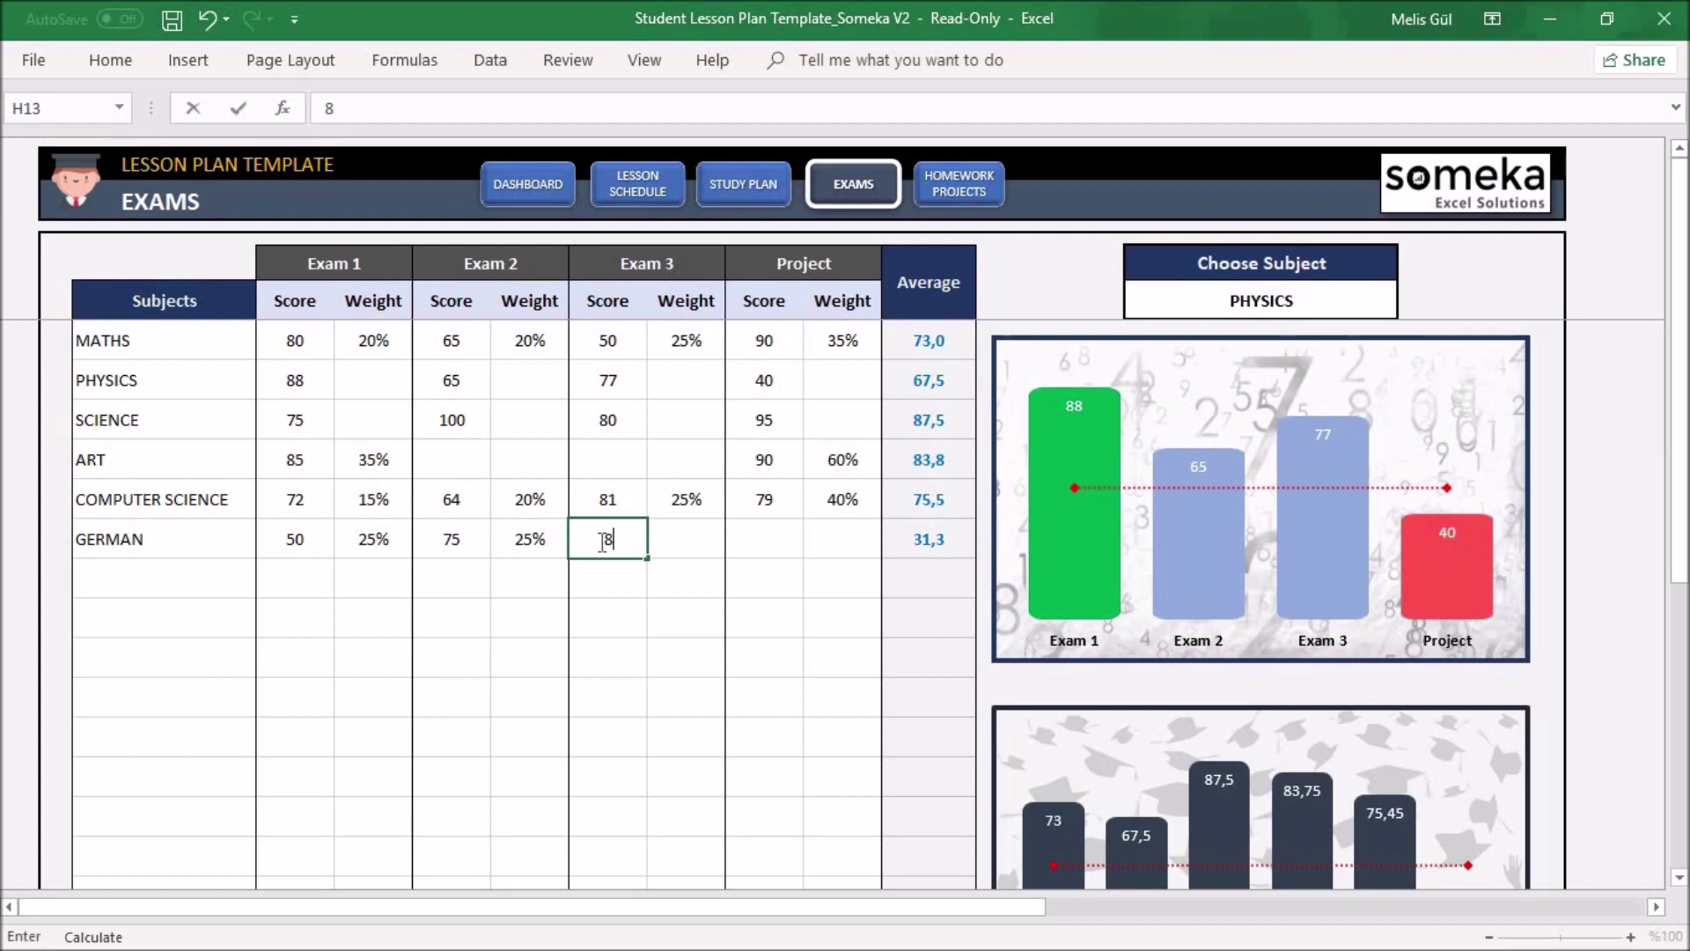
click(686, 547)
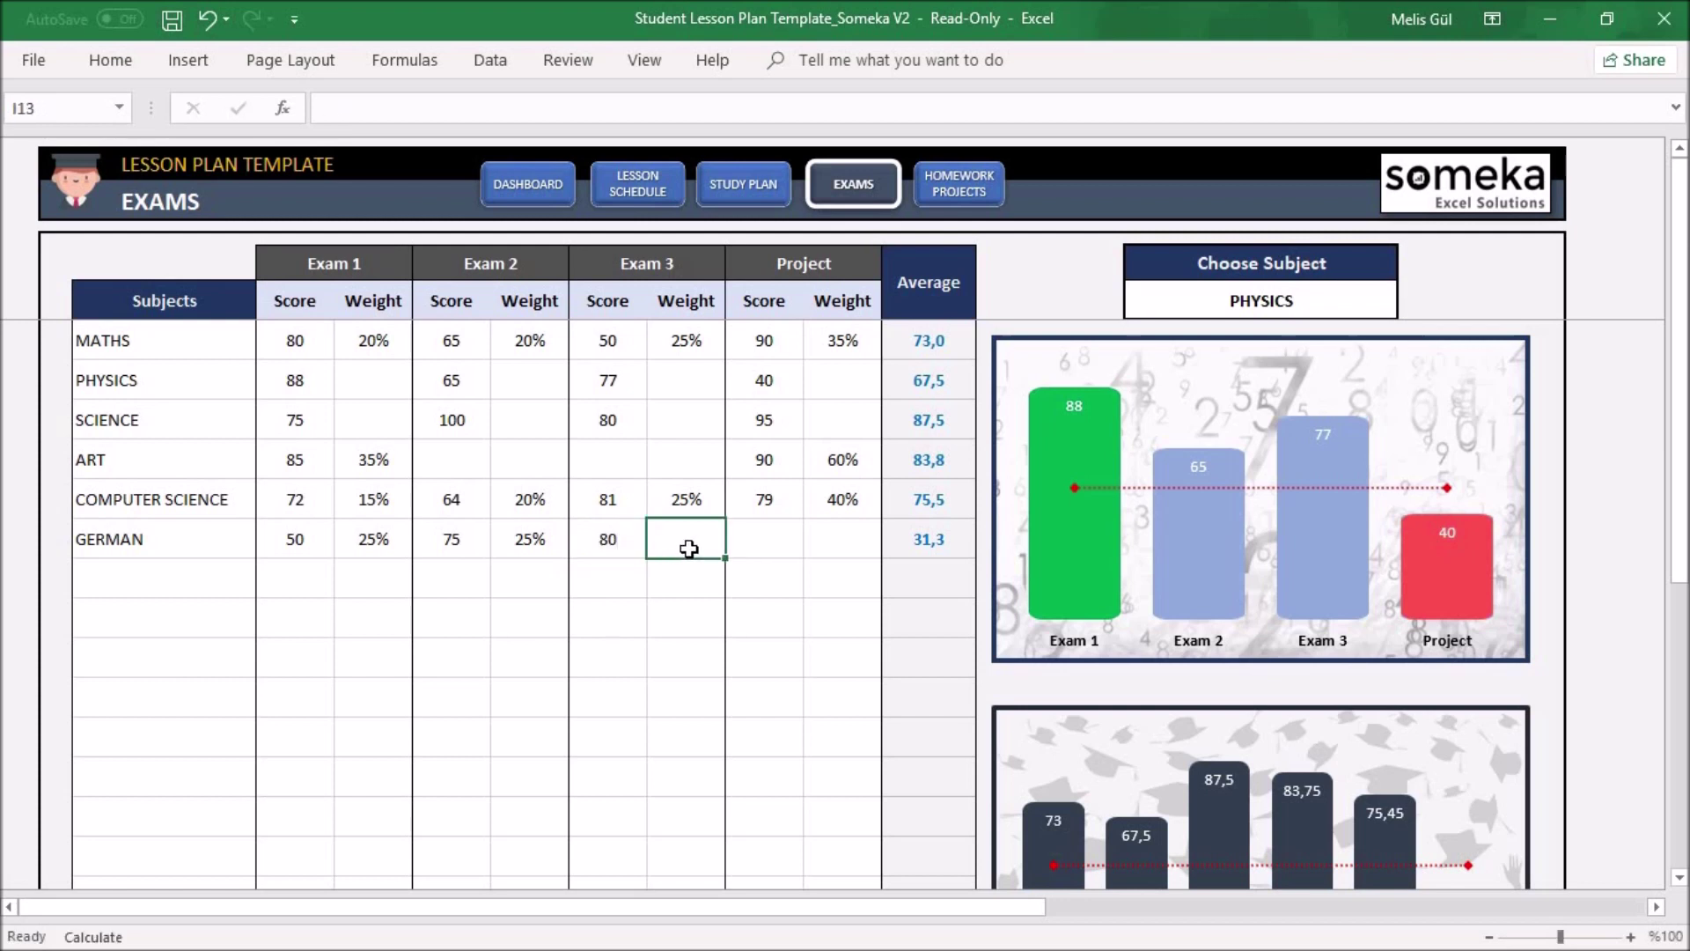
text(2)
text(0)
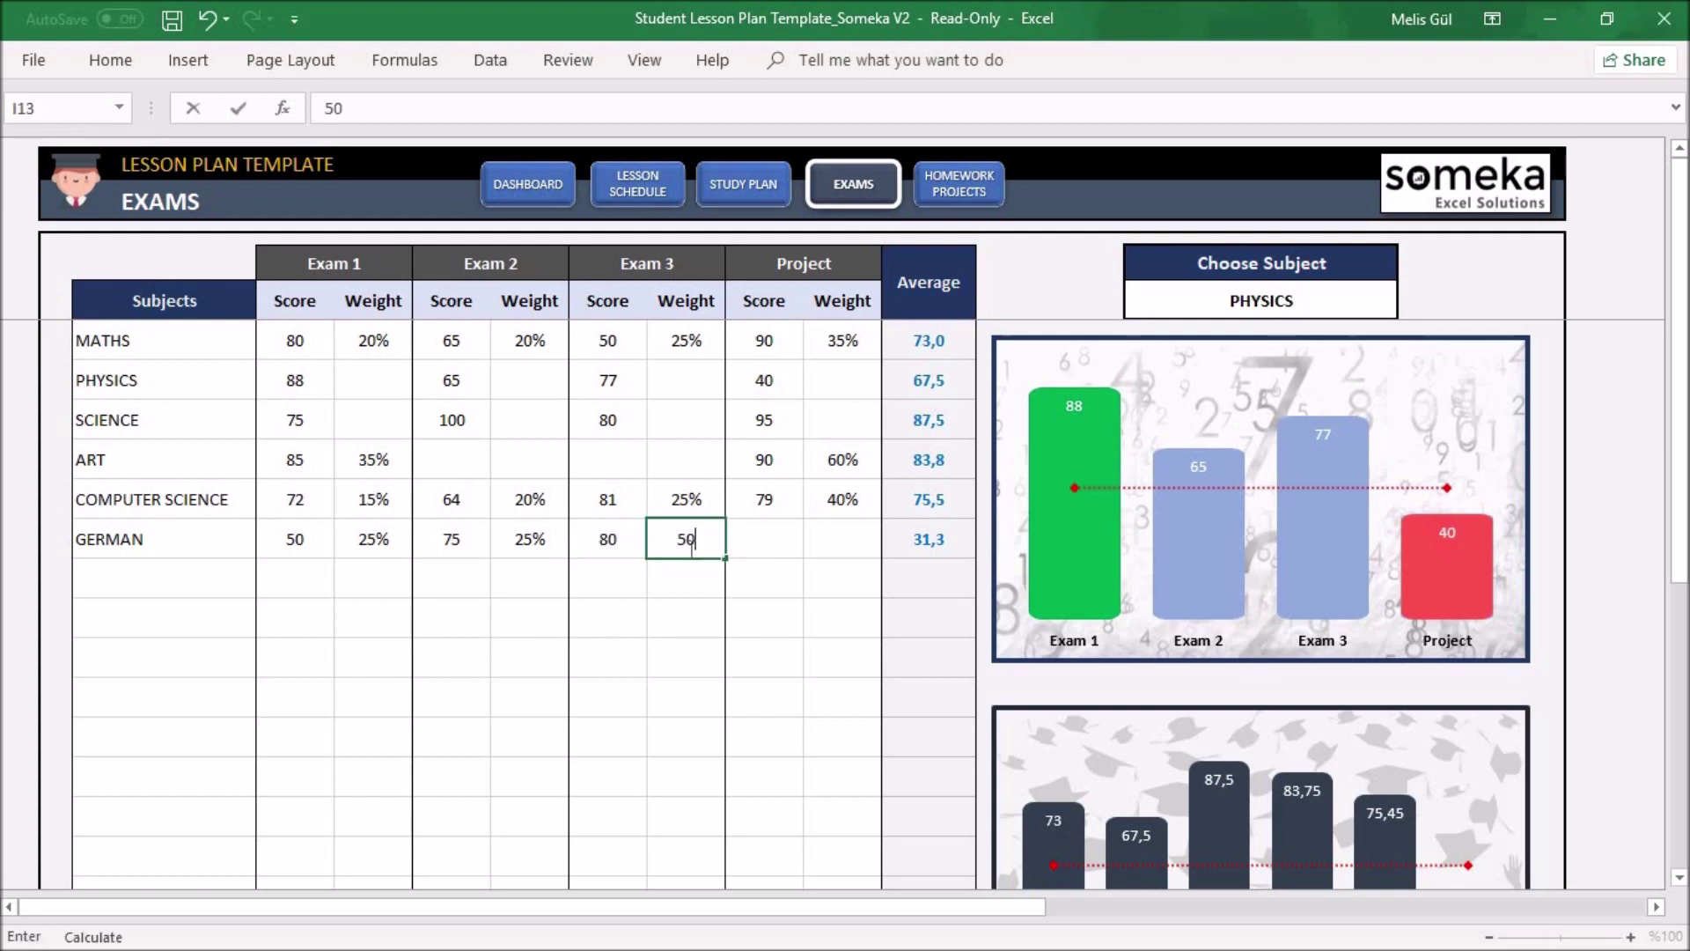
key(ctrl+Return)
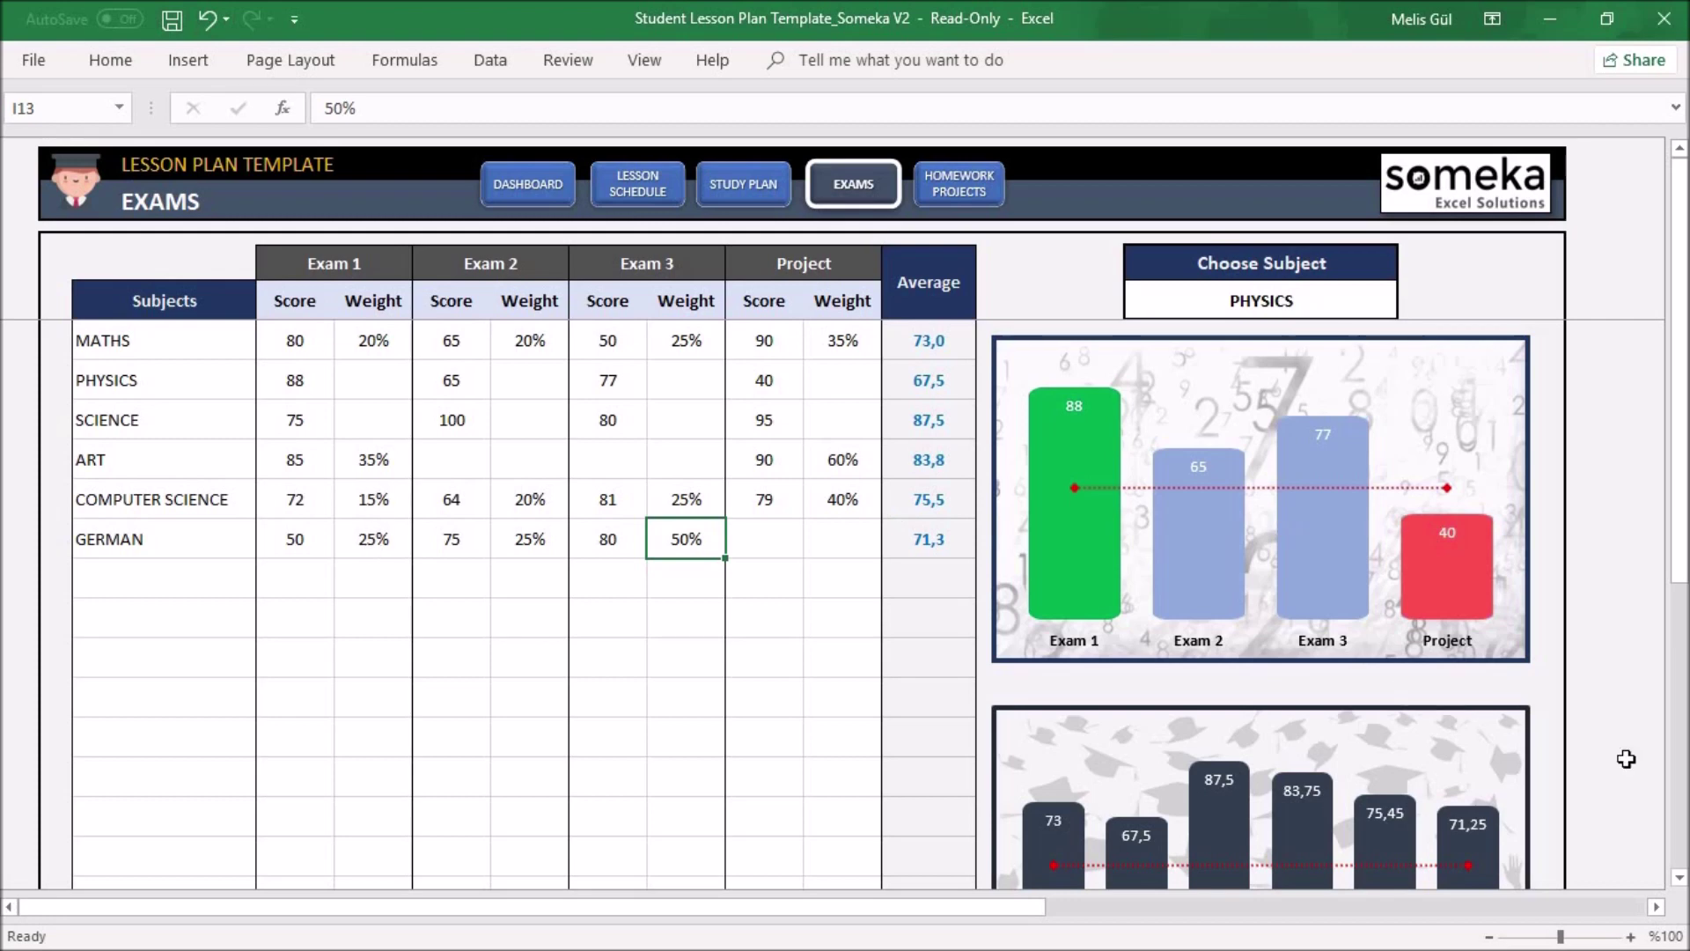
Choose MATHS in the Choose Subject cell and review the chart showing scores 80, 65, 50 and 90
scroll(1607, 611, down, 2)
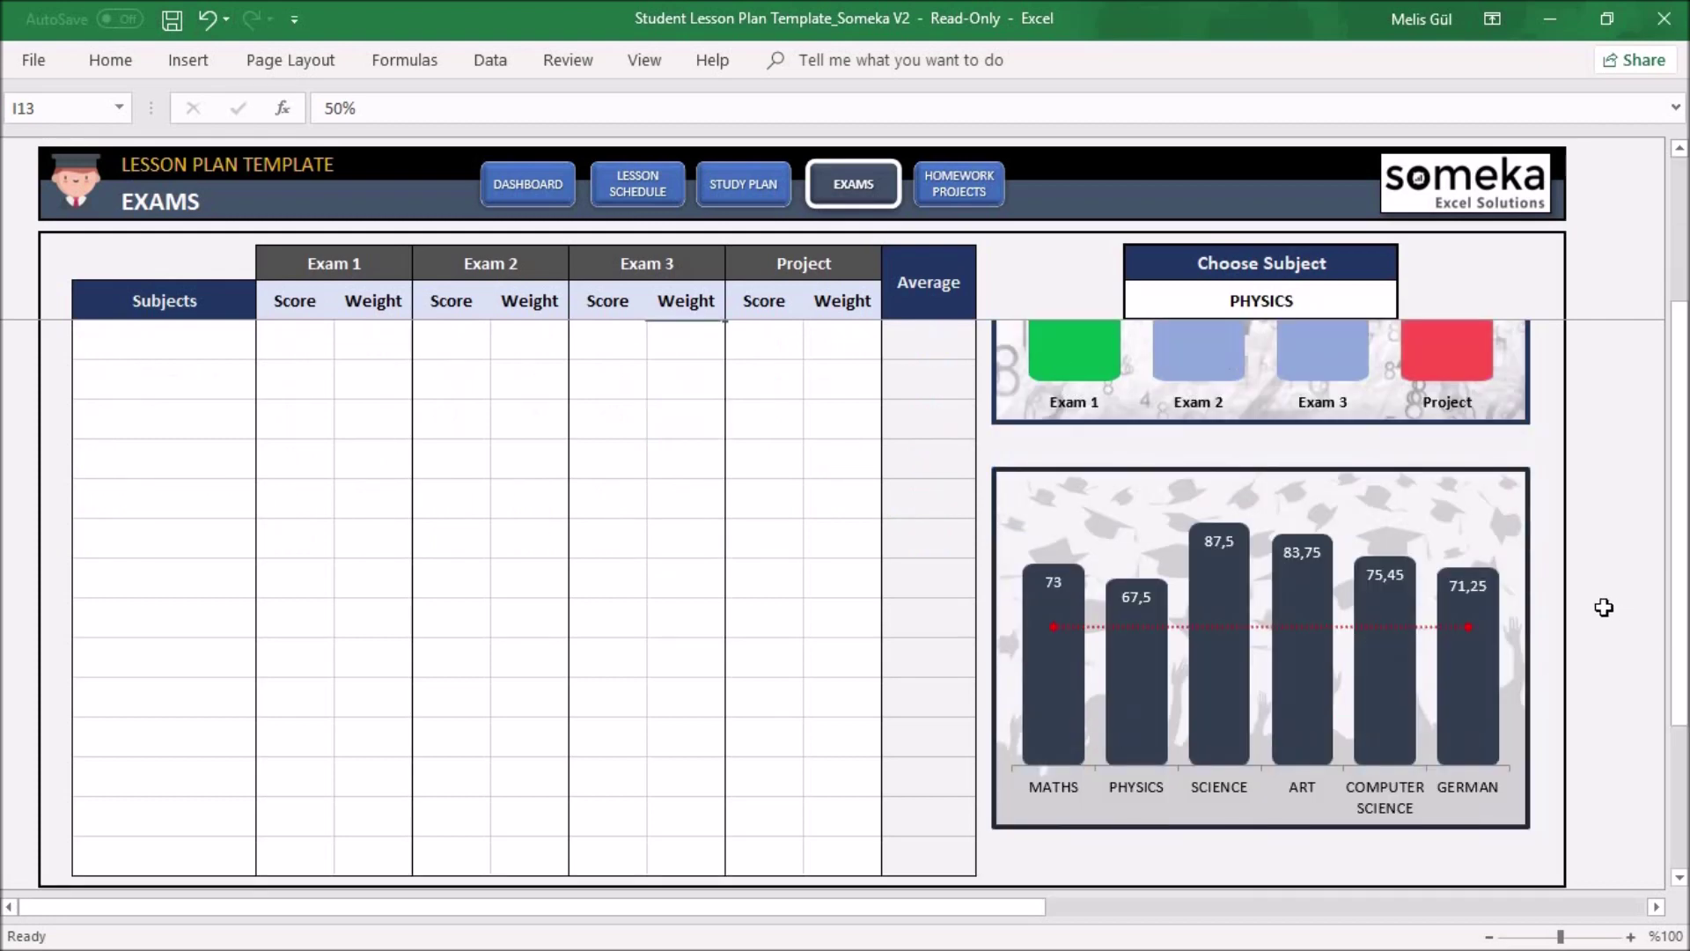
scroll(1604, 608, up, 2)
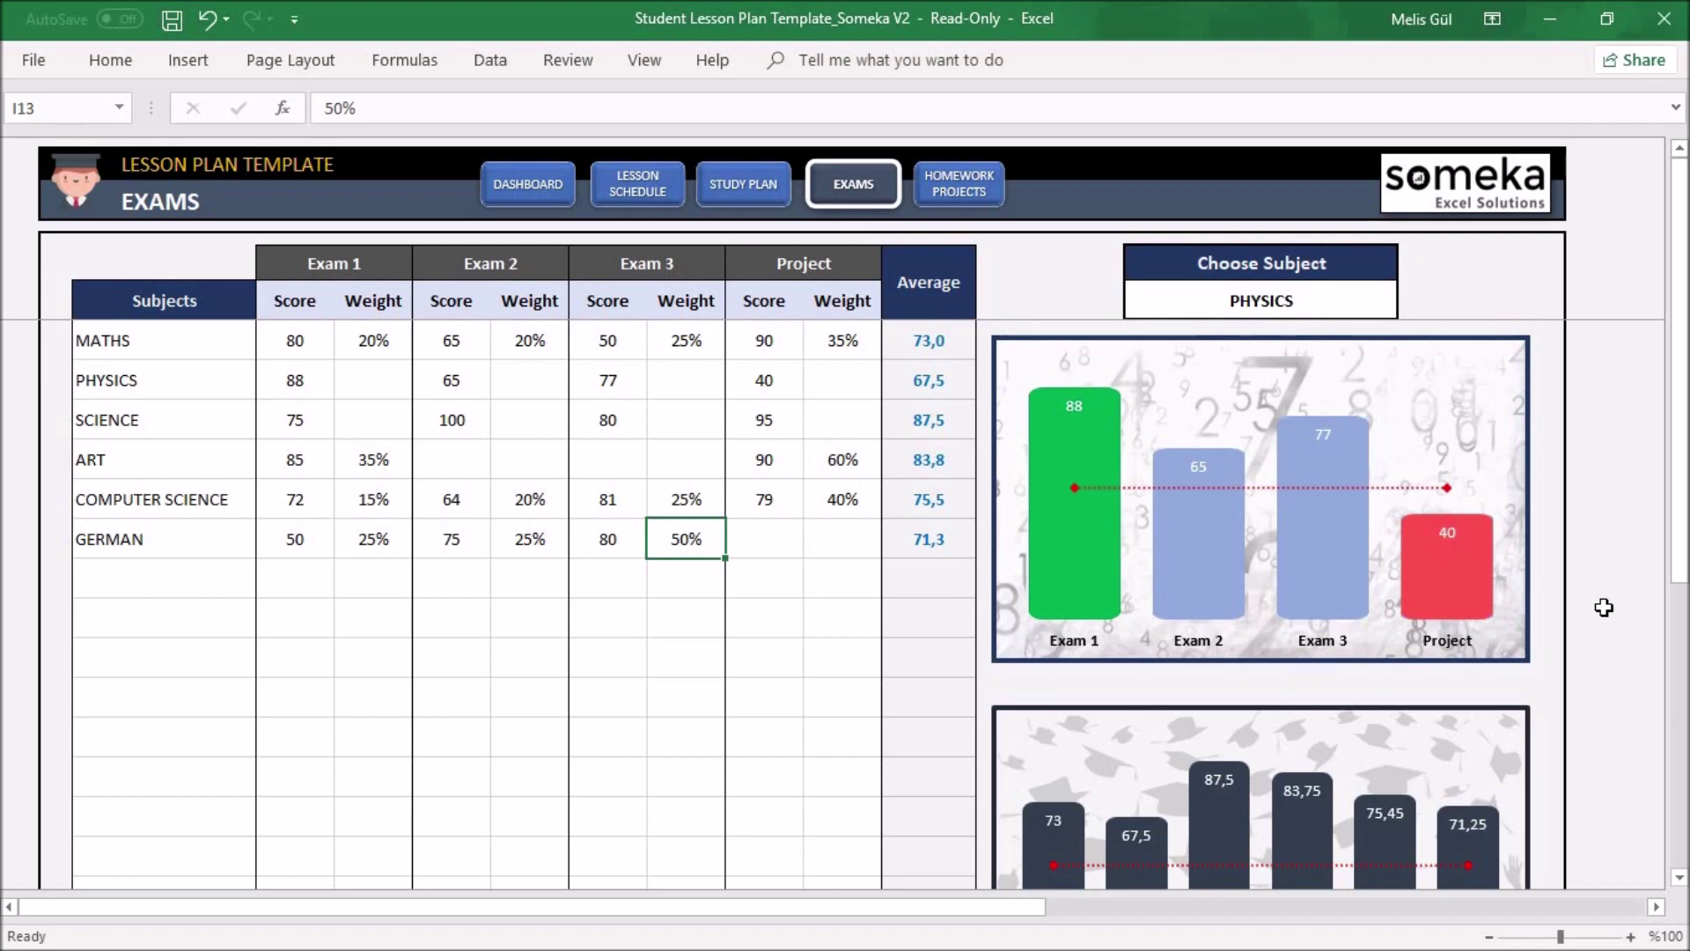
click(1328, 299)
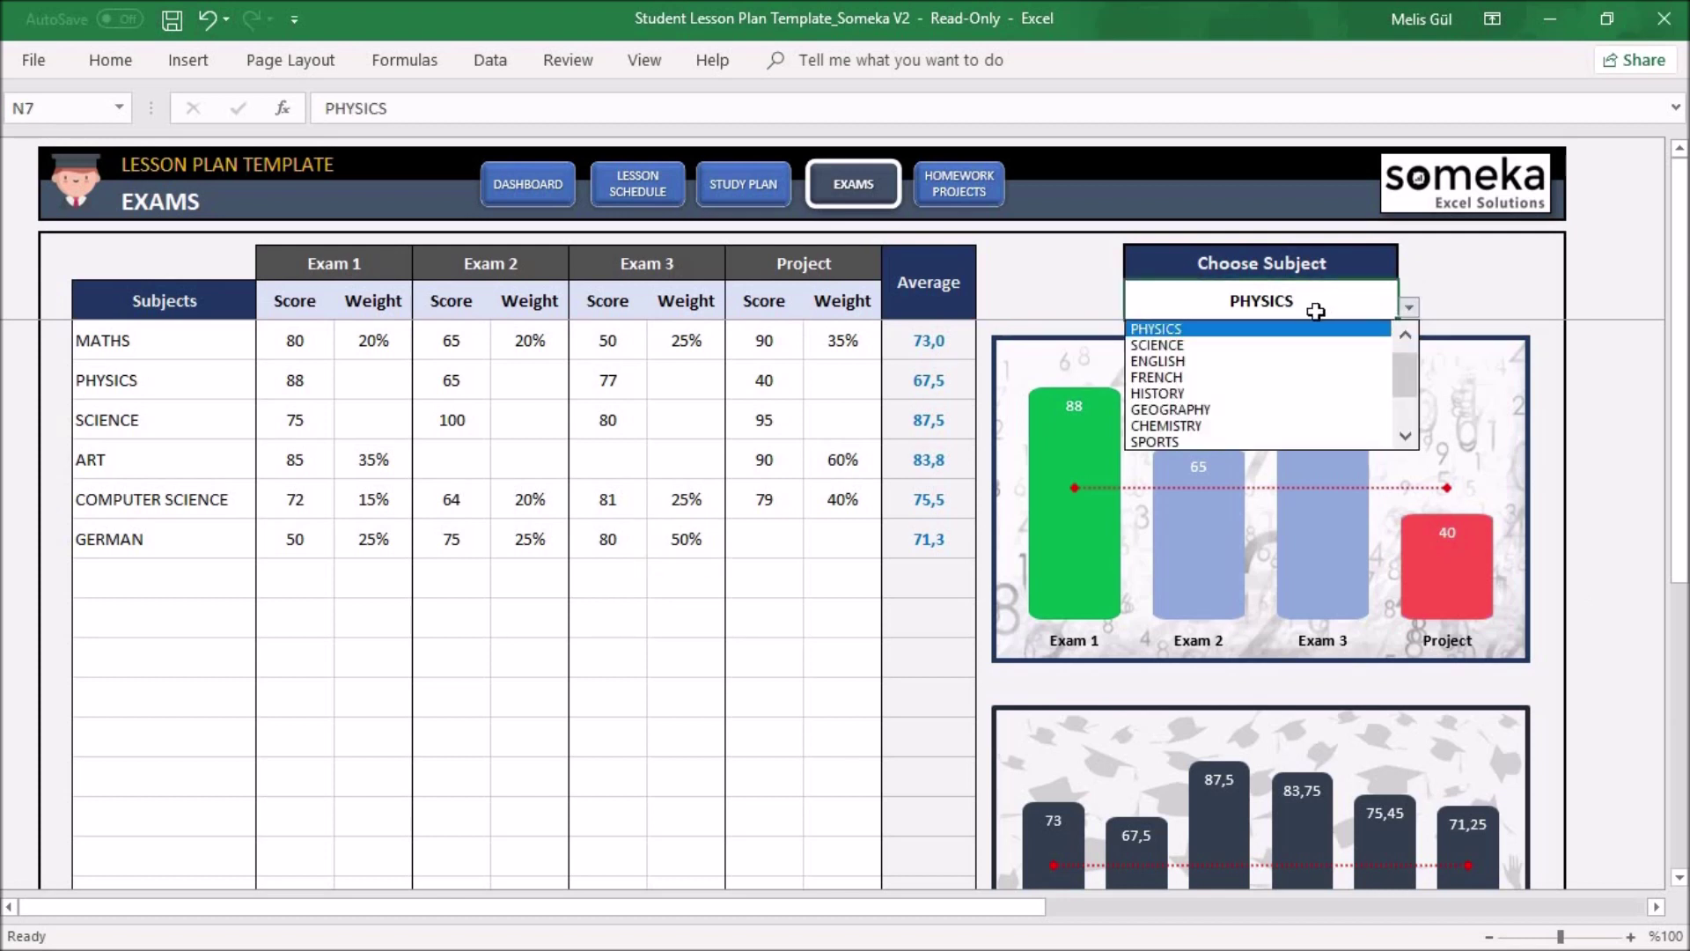
scroll(1259, 378, up, 1)
click(1250, 331)
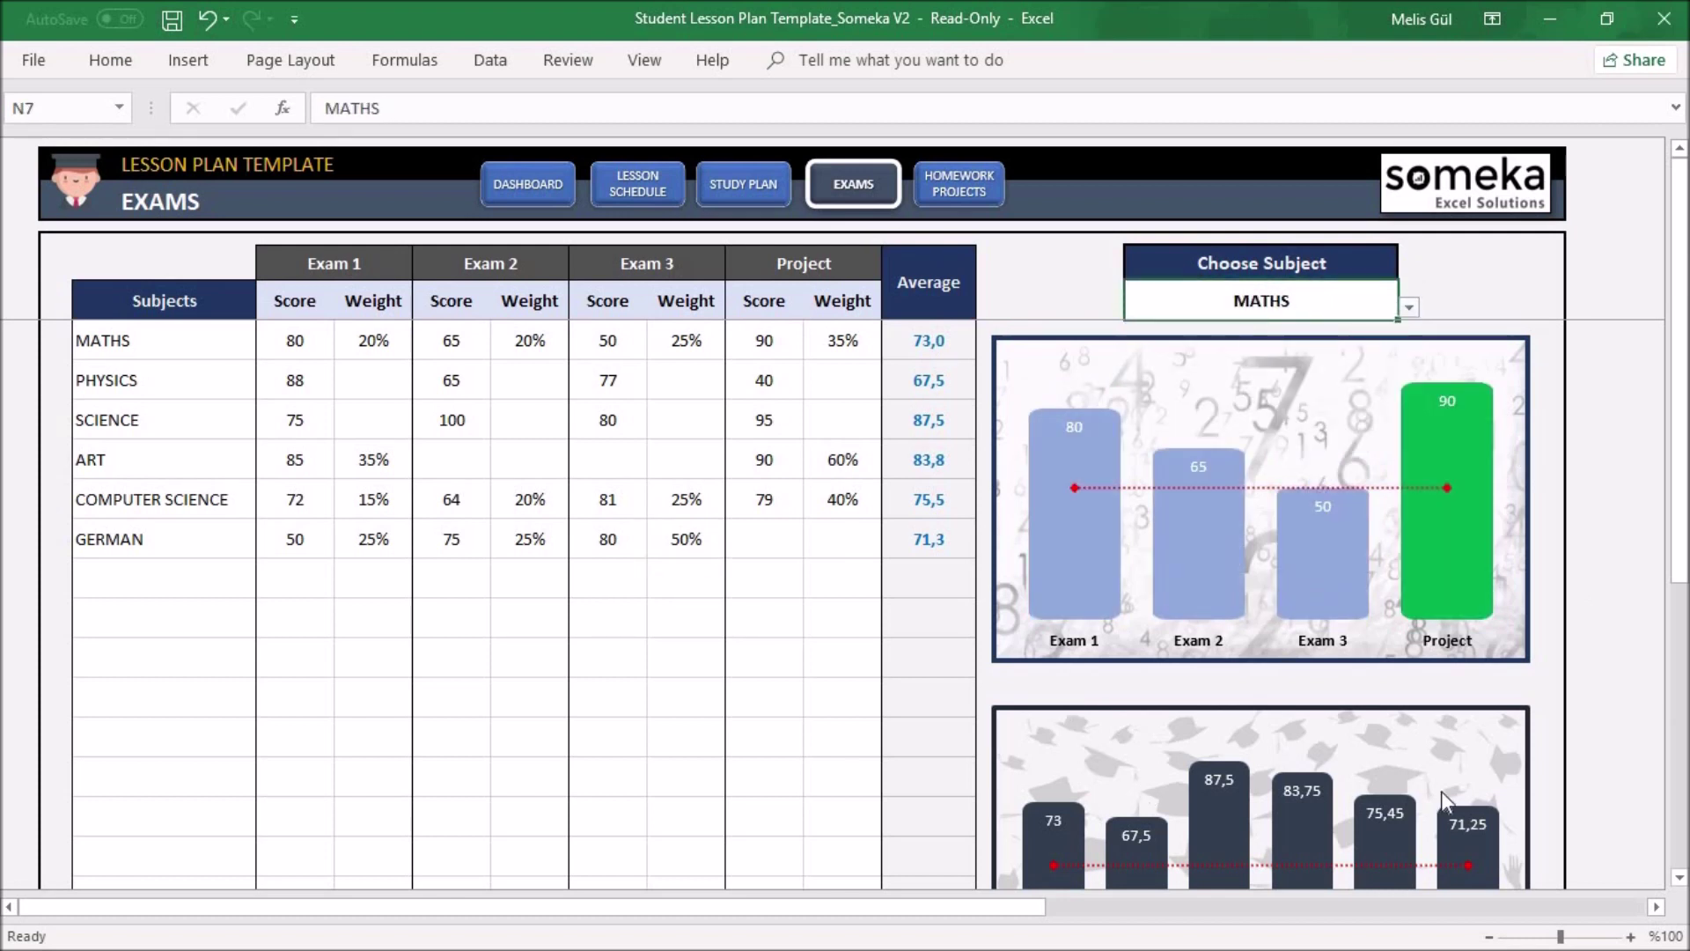
scroll(1353, 651, down, 2)
scroll(1320, 528, up, 2)
scroll(1423, 521, down, 2)
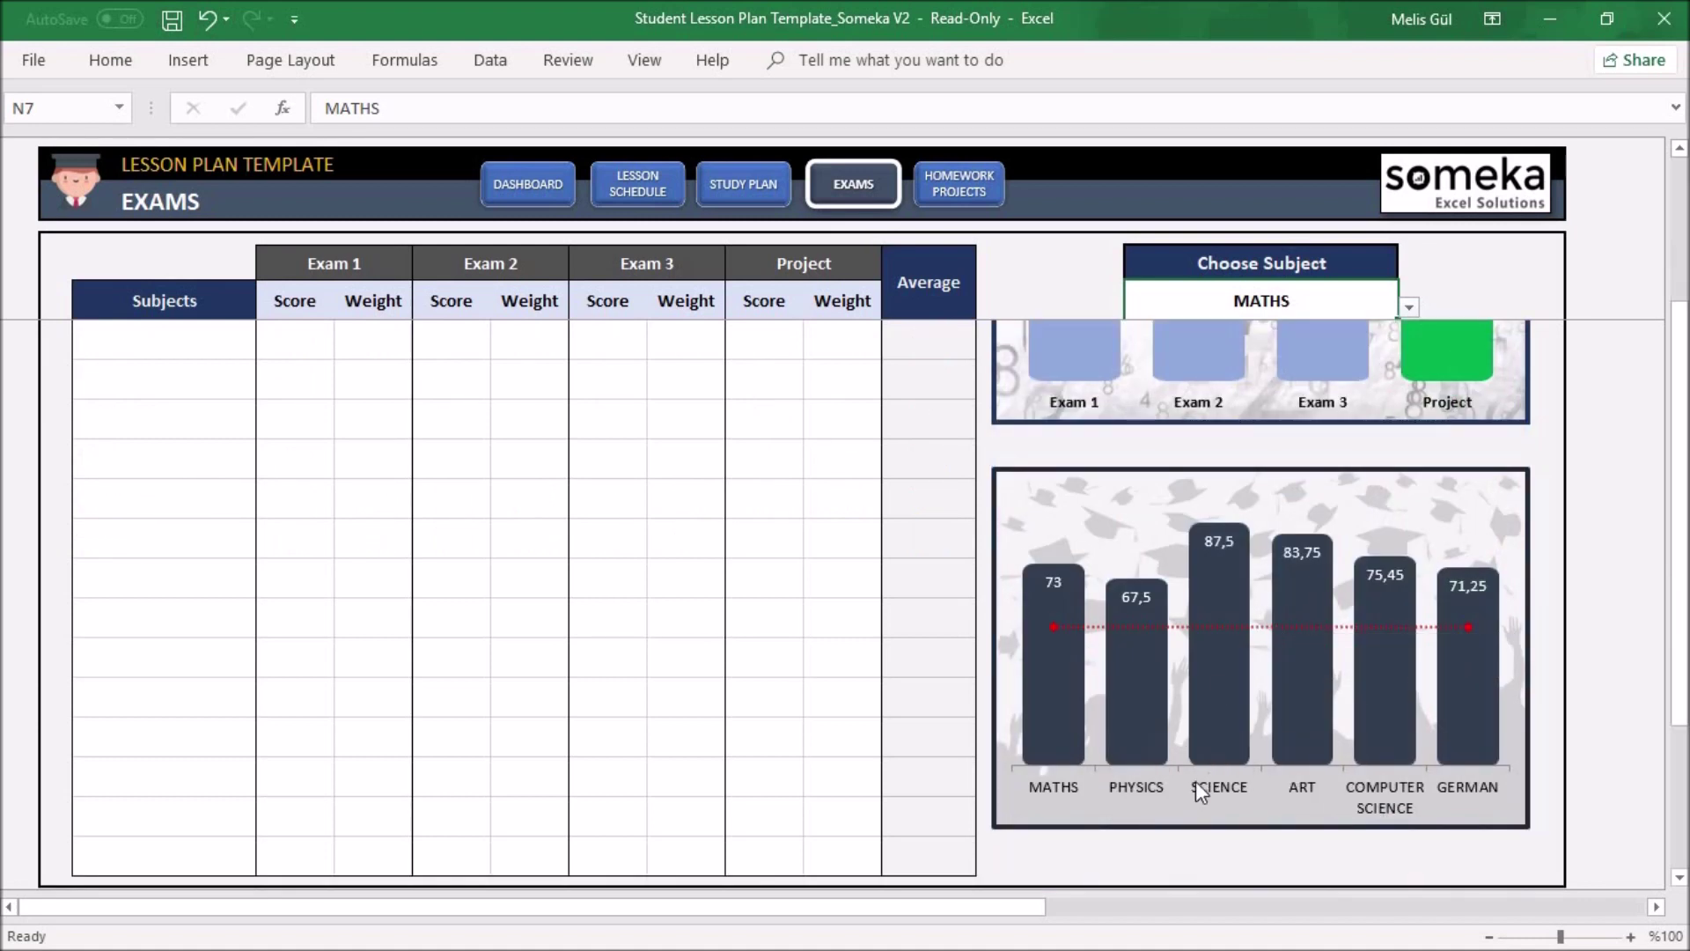
mouse_move(1416, 749)
click(967, 191)
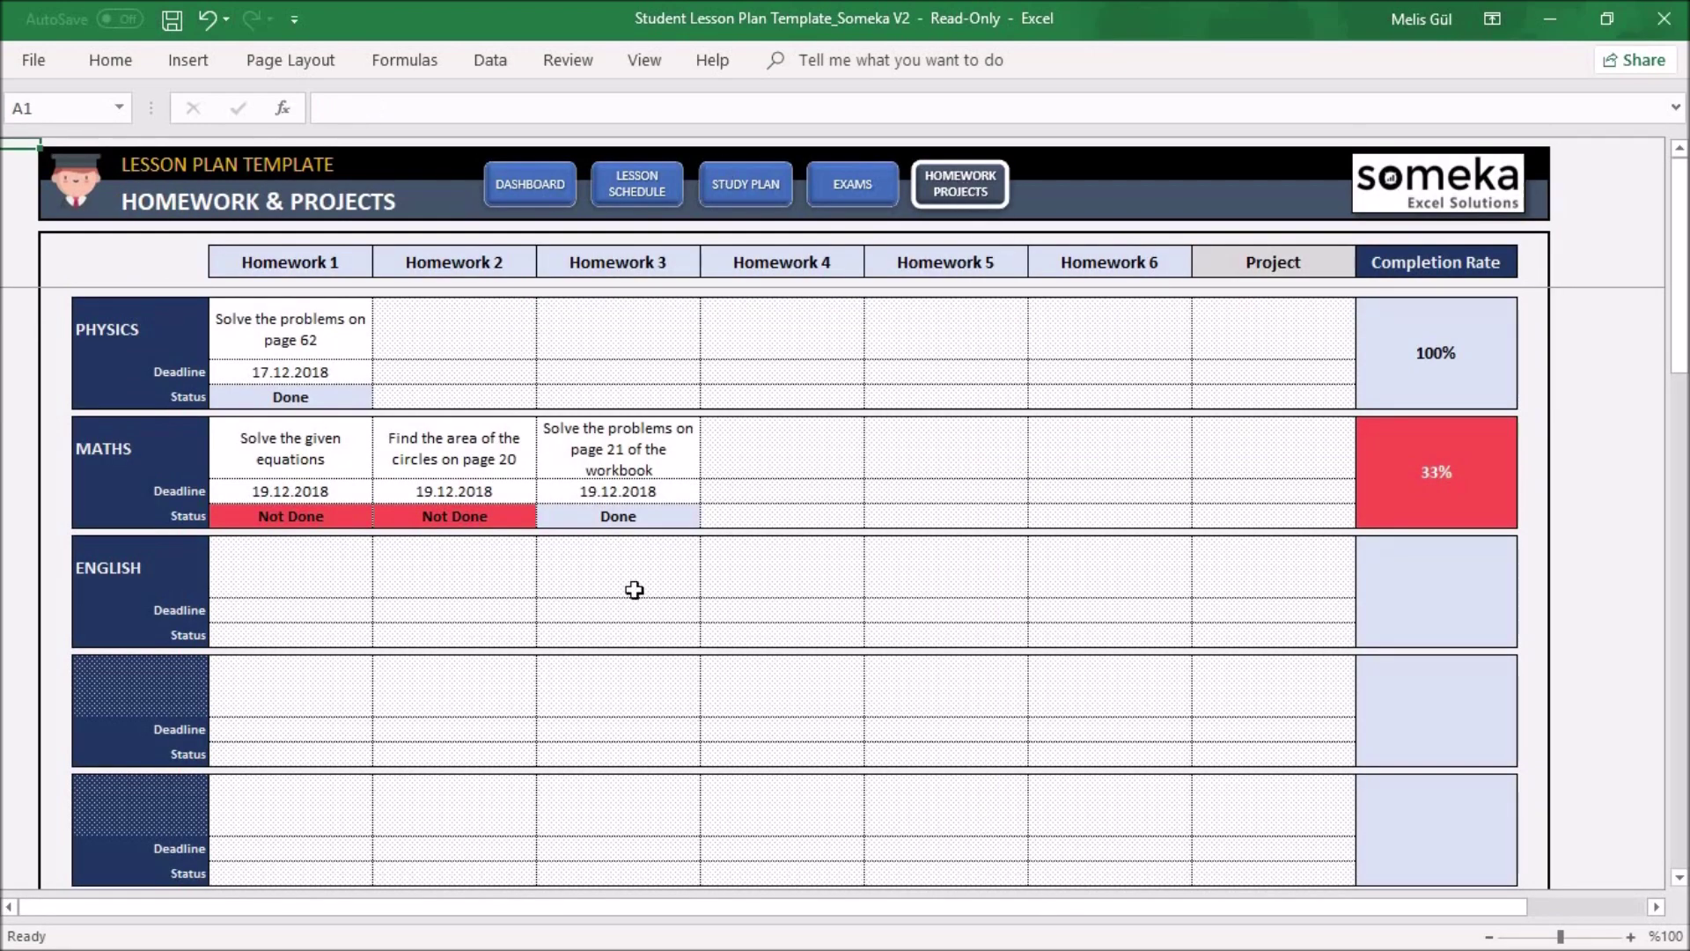
Set the fourth subject block's label to FRENCH
click(202, 699)
click(217, 704)
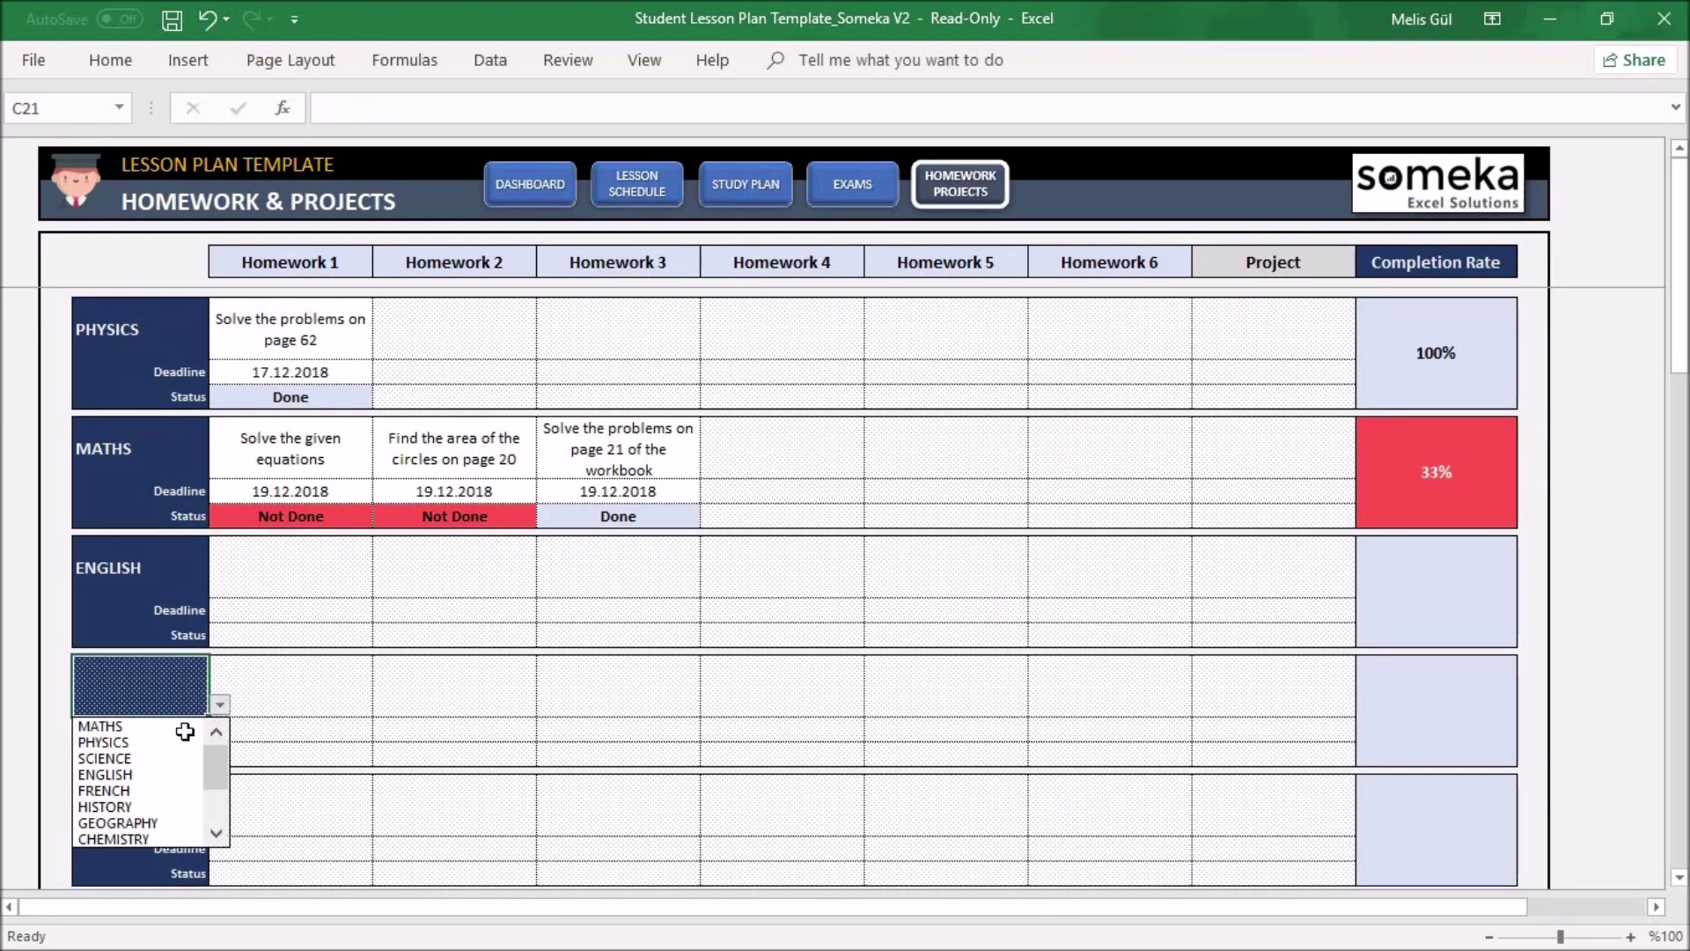
click(141, 788)
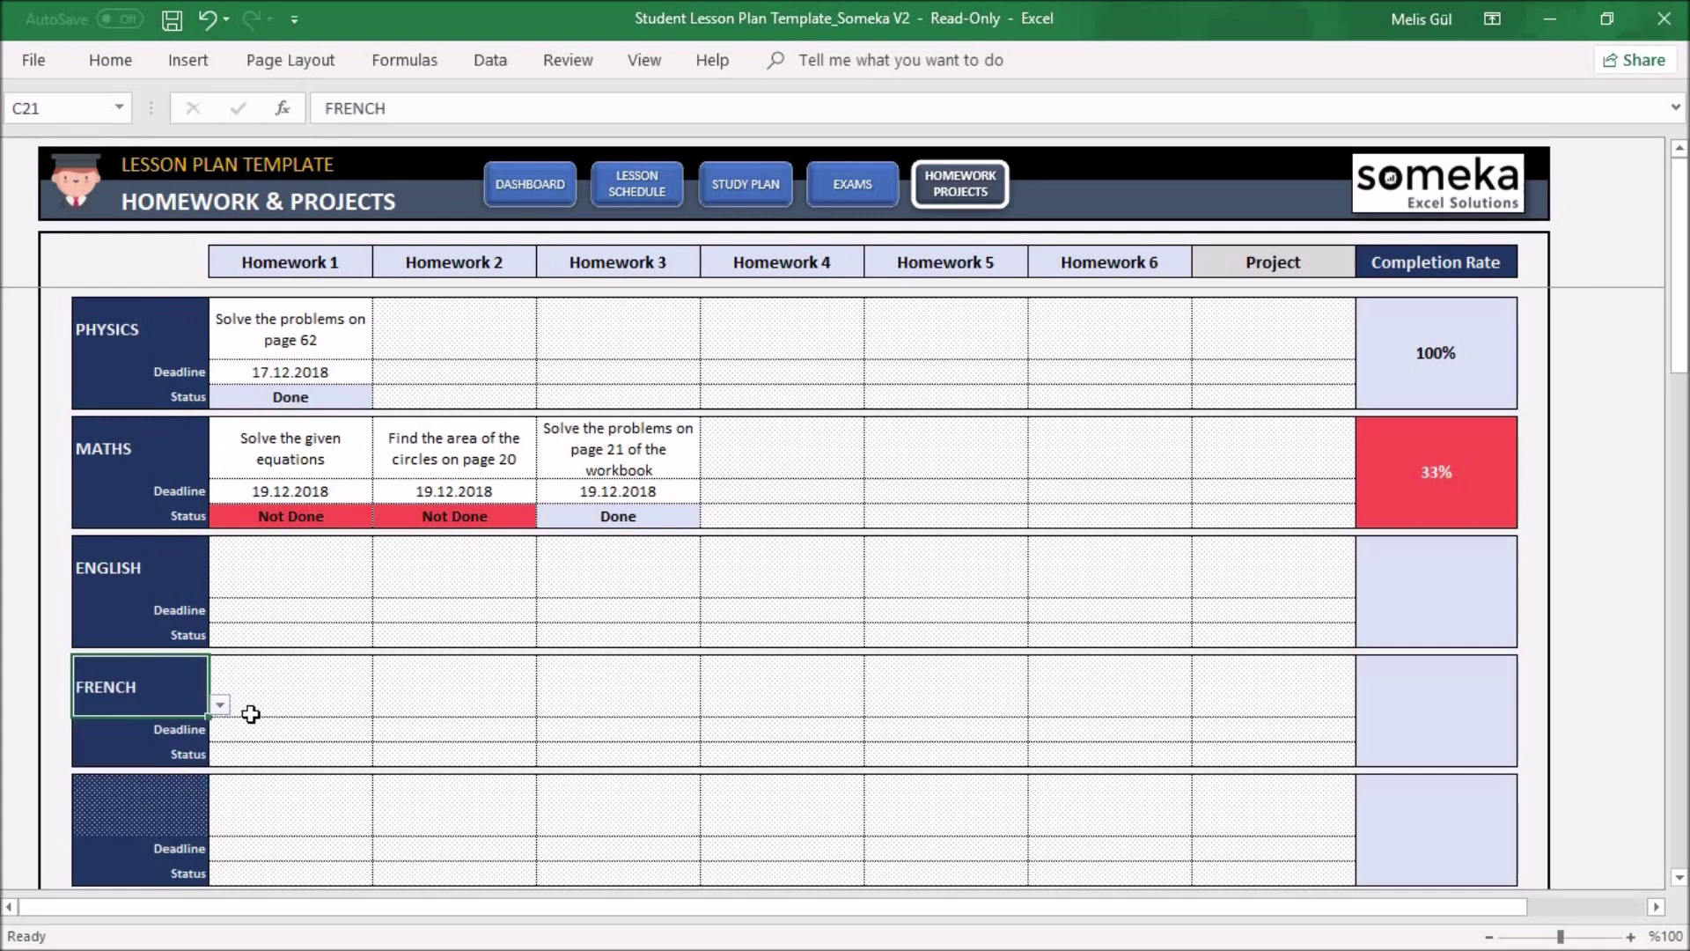
Check French's Homework 1 task, deadline and Done/Not Done status cells, leaving them empty
click(272, 690)
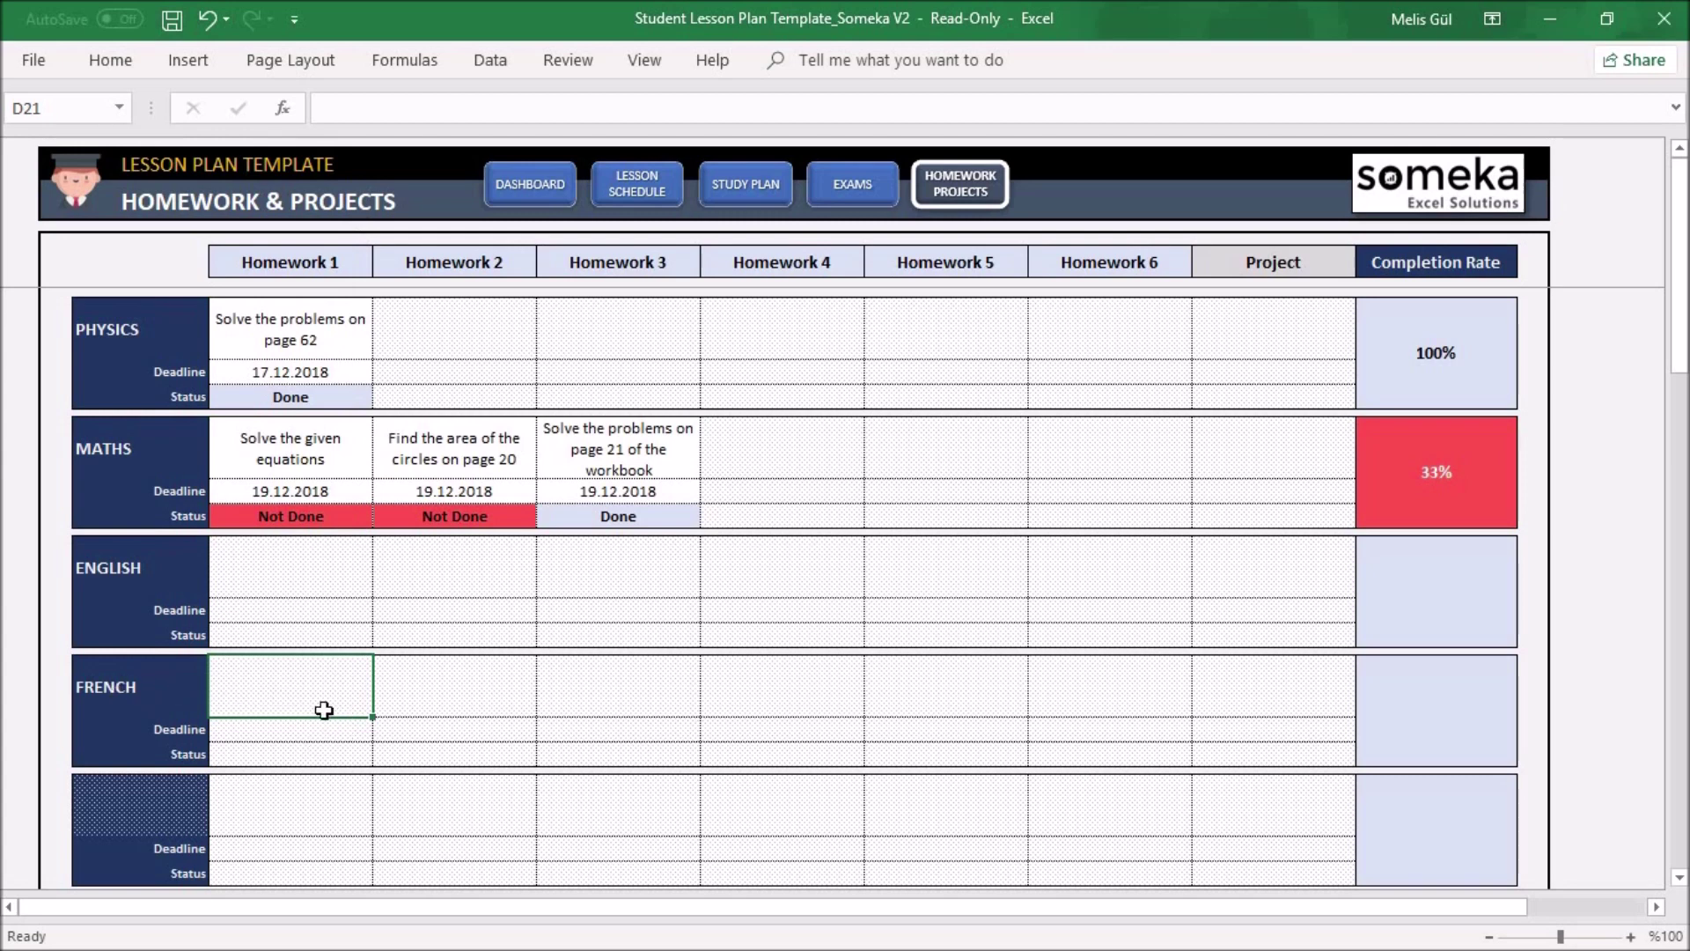
click(345, 727)
click(332, 756)
click(383, 755)
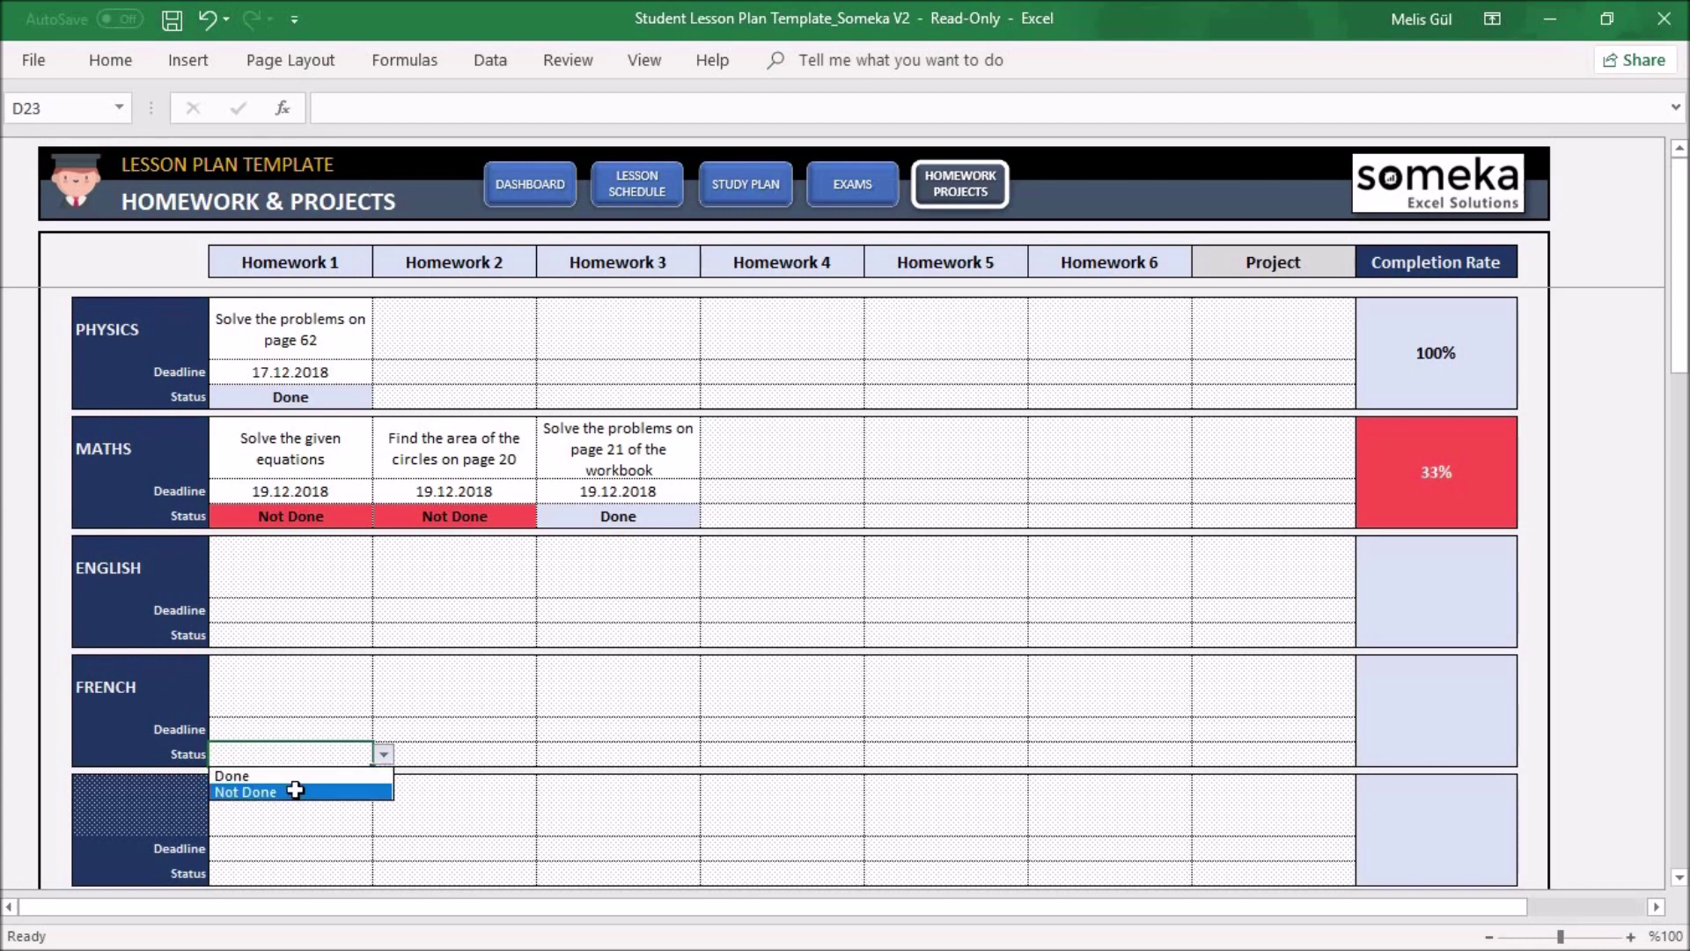
click(350, 746)
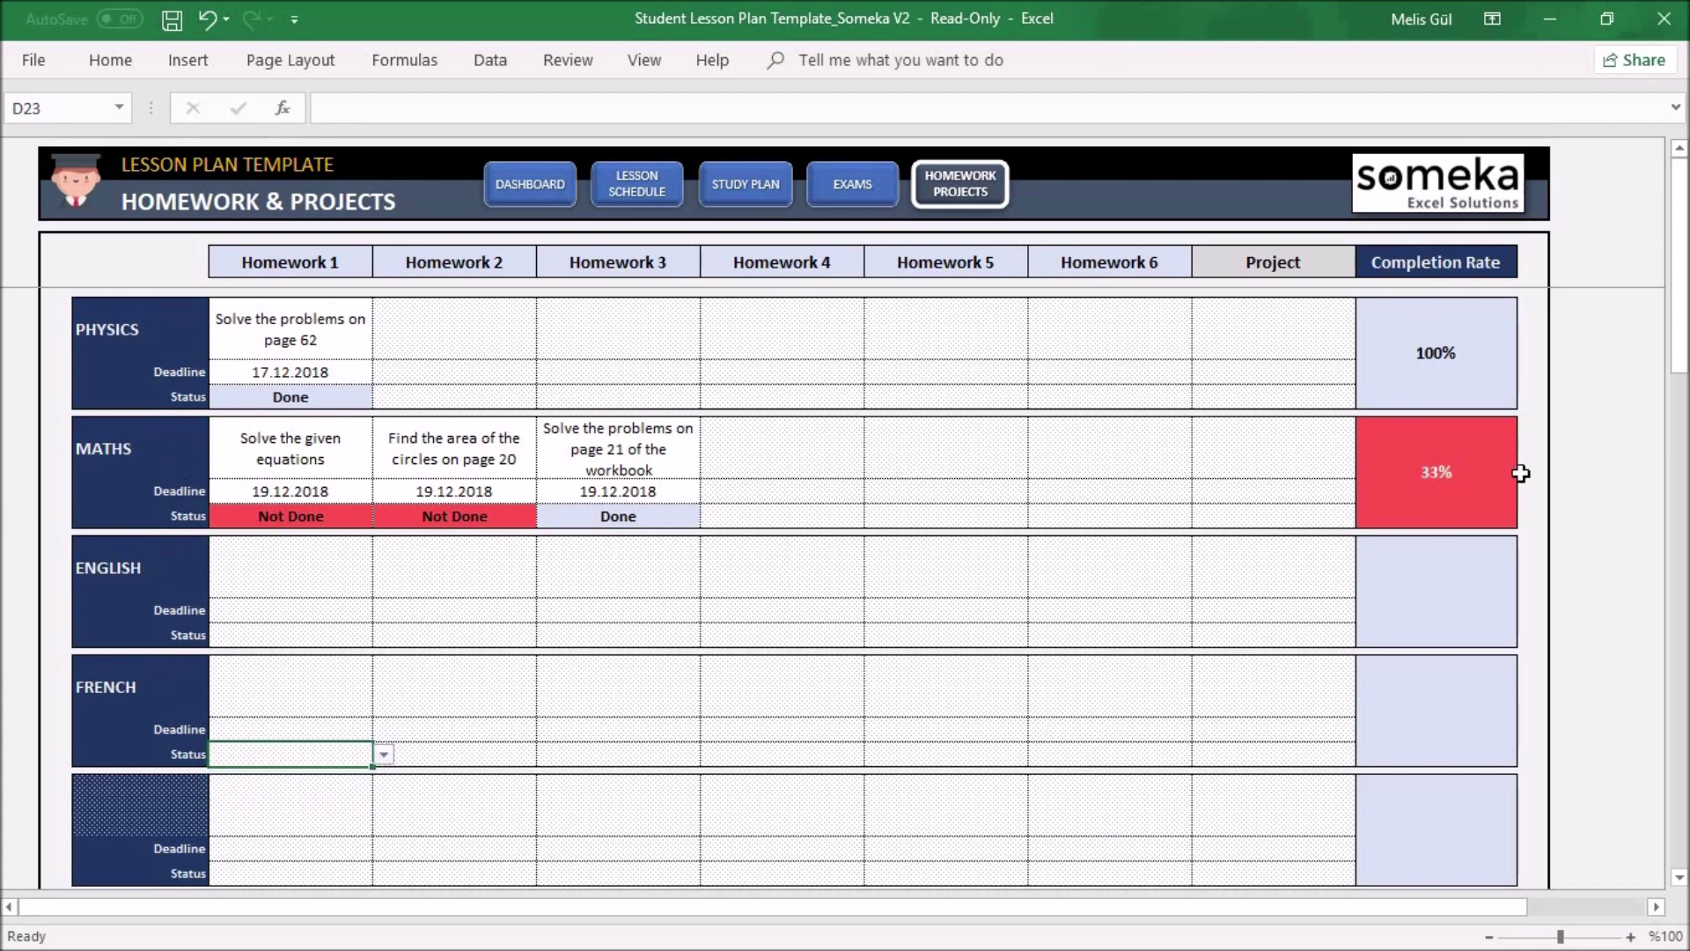
Return to the Dashboard to see GERMAN's 71,25 grade average and the 76,41 general average
click(533, 186)
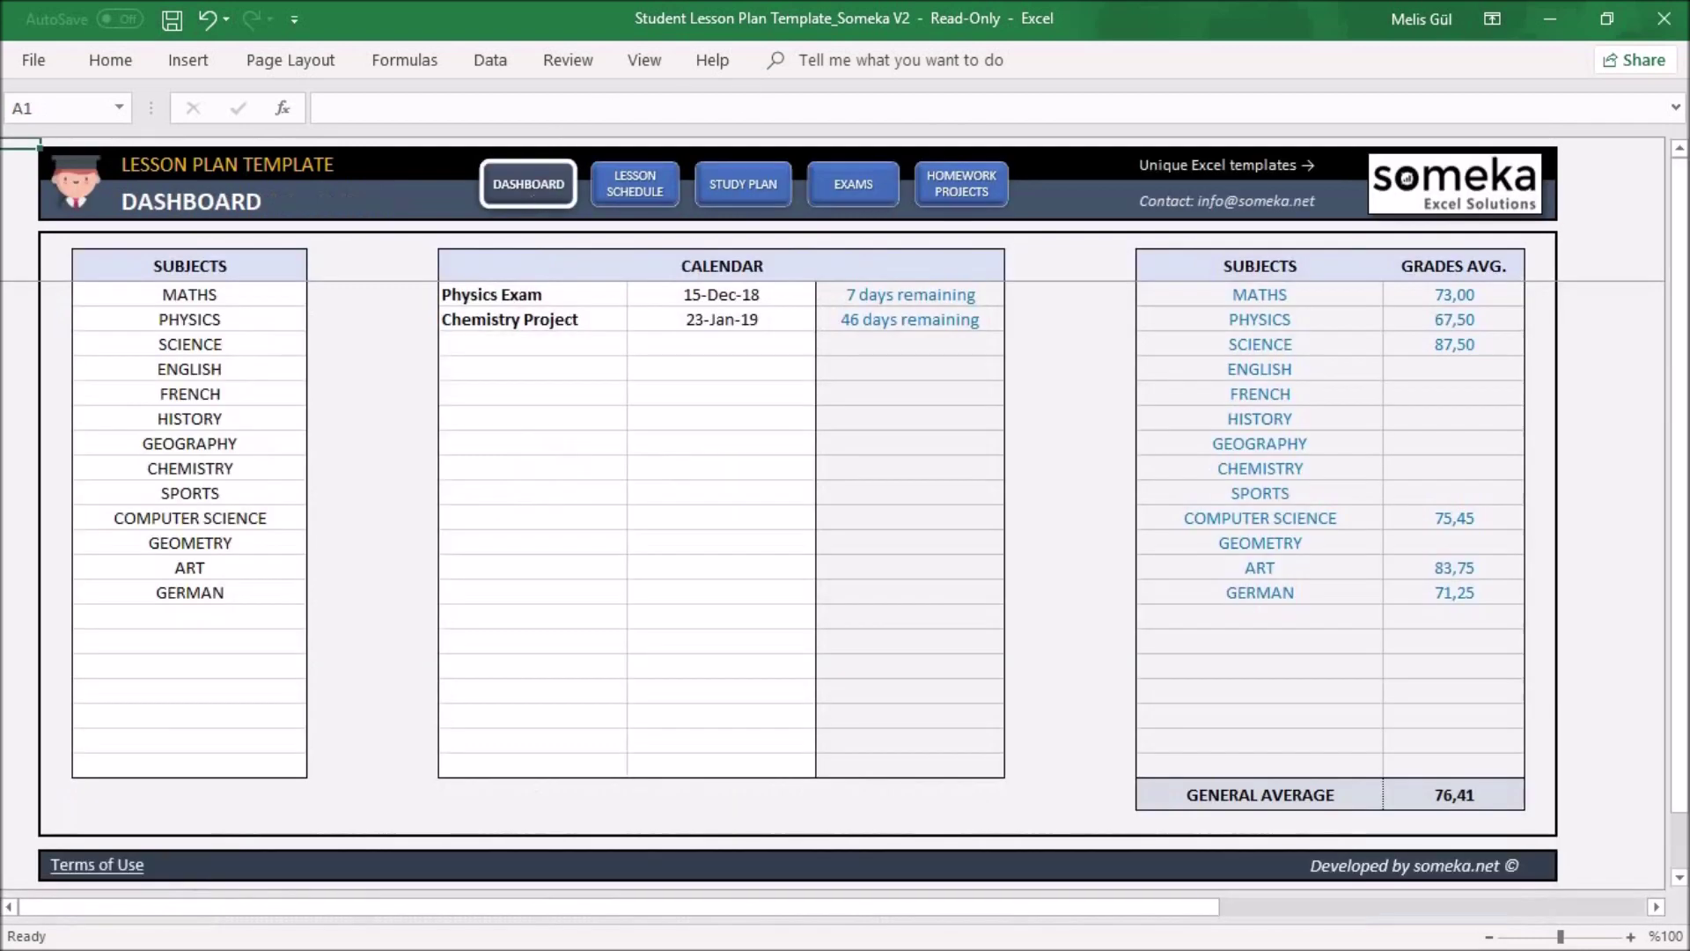